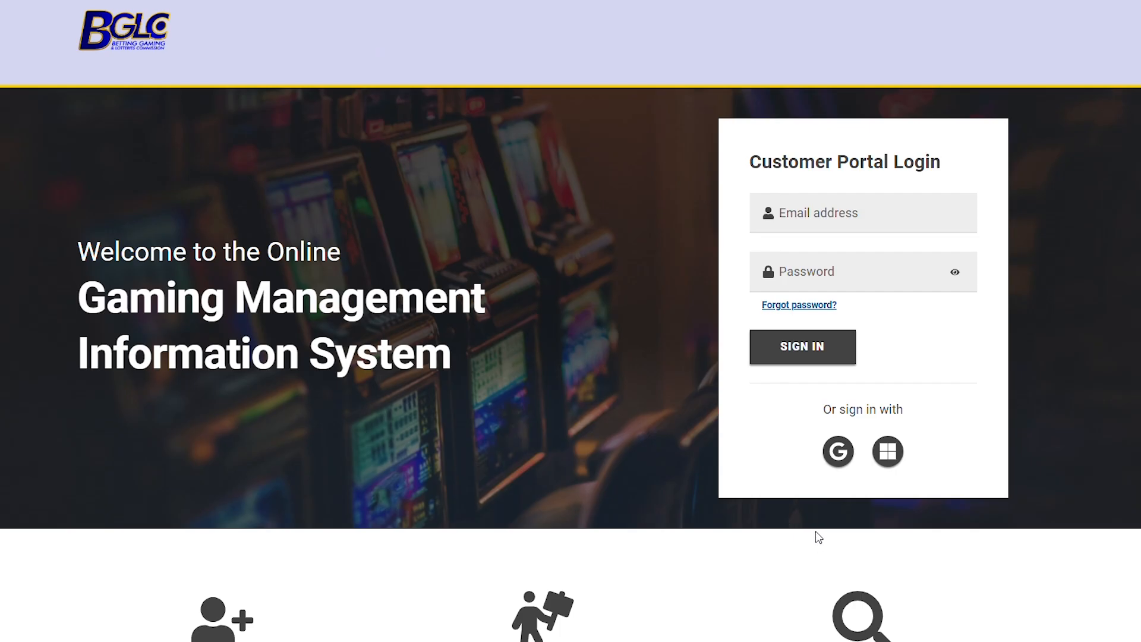
Sign in with Google and start a new Fit & Proper Category 2 due diligence application
click(838, 452)
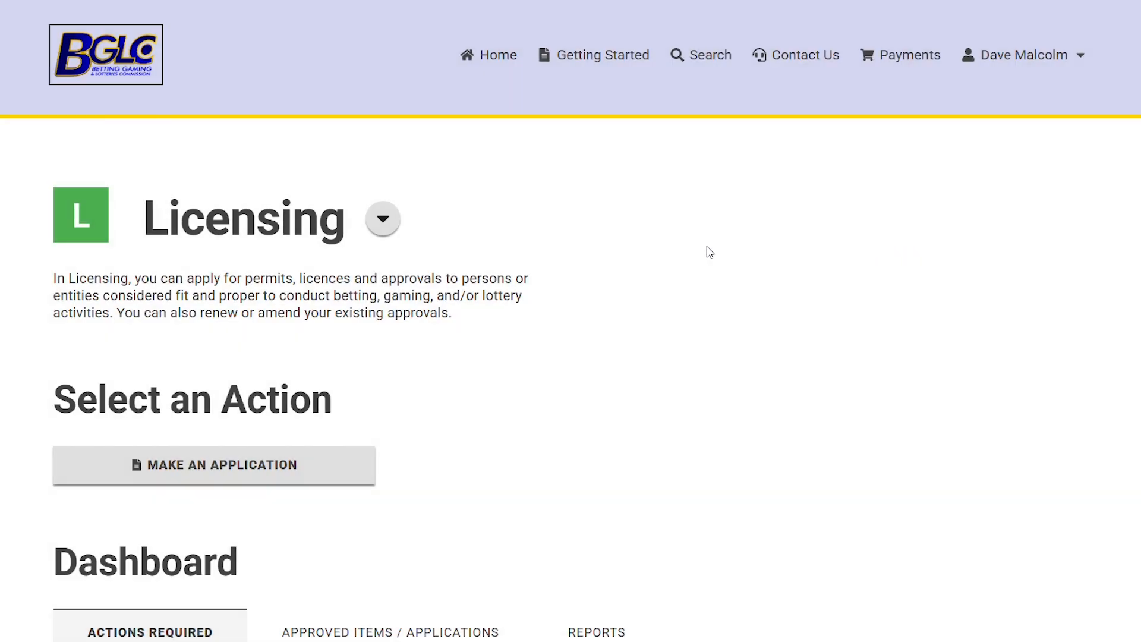
scroll(367, 461, down, 3)
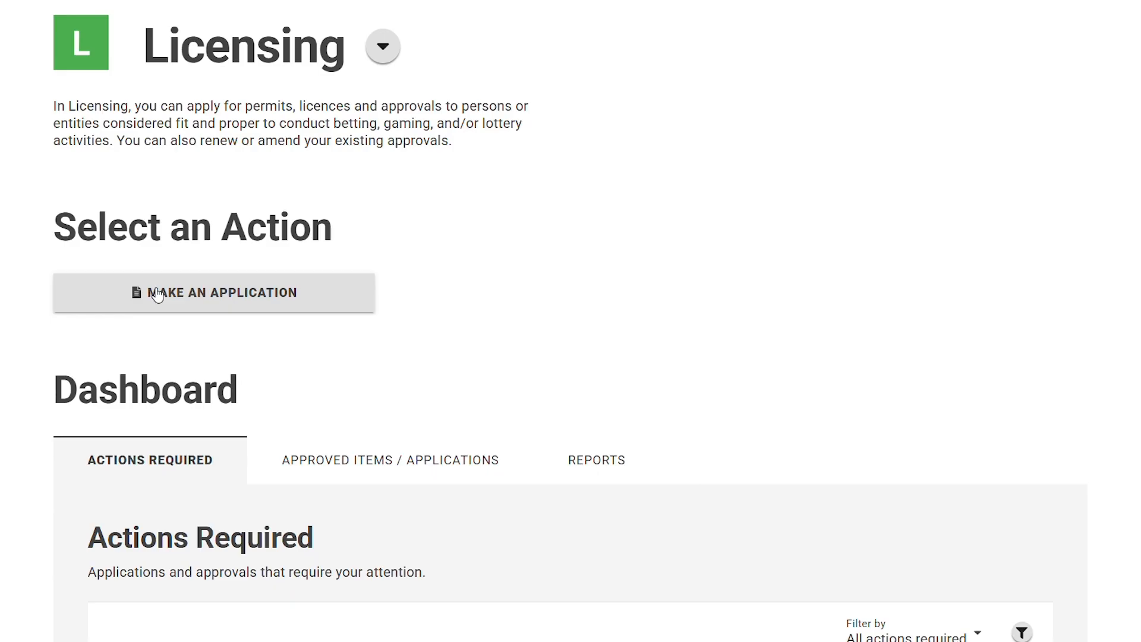
click(156, 290)
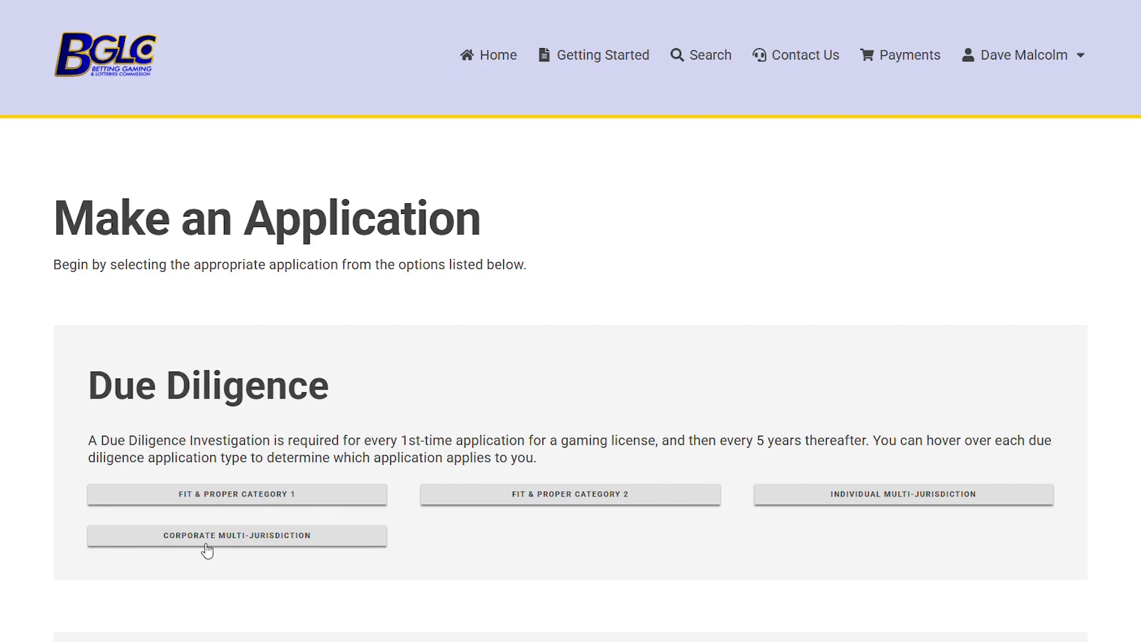
mouse_move(499, 504)
click(499, 502)
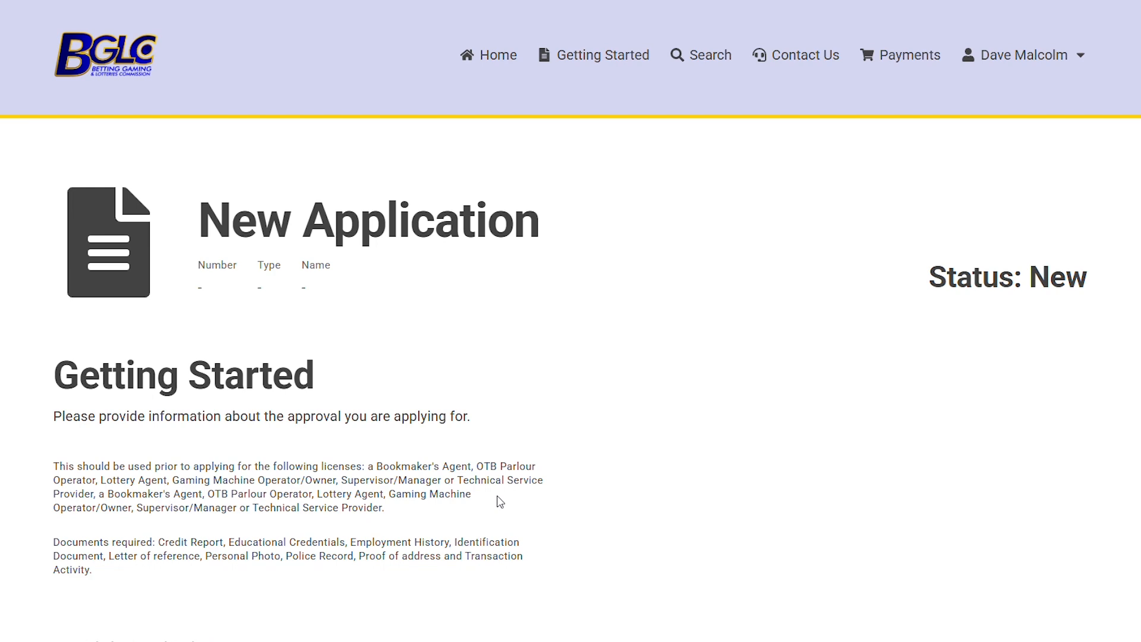
Choose to use an existing legal entity, add the individual from a previous application, and save the application
scroll(209, 464, down, 4)
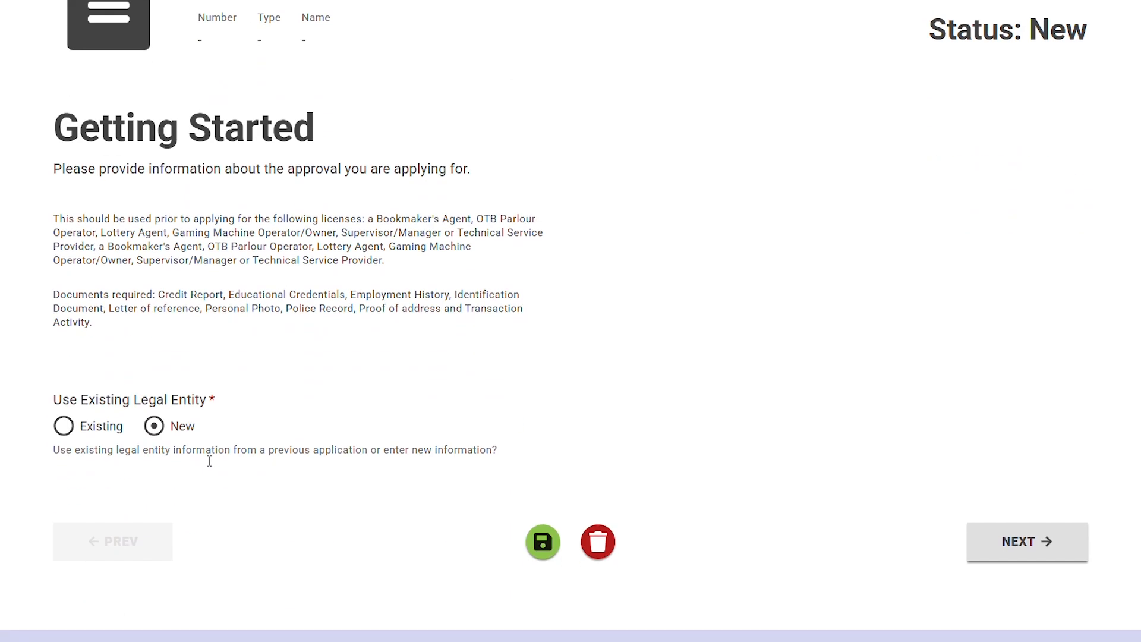
click(64, 427)
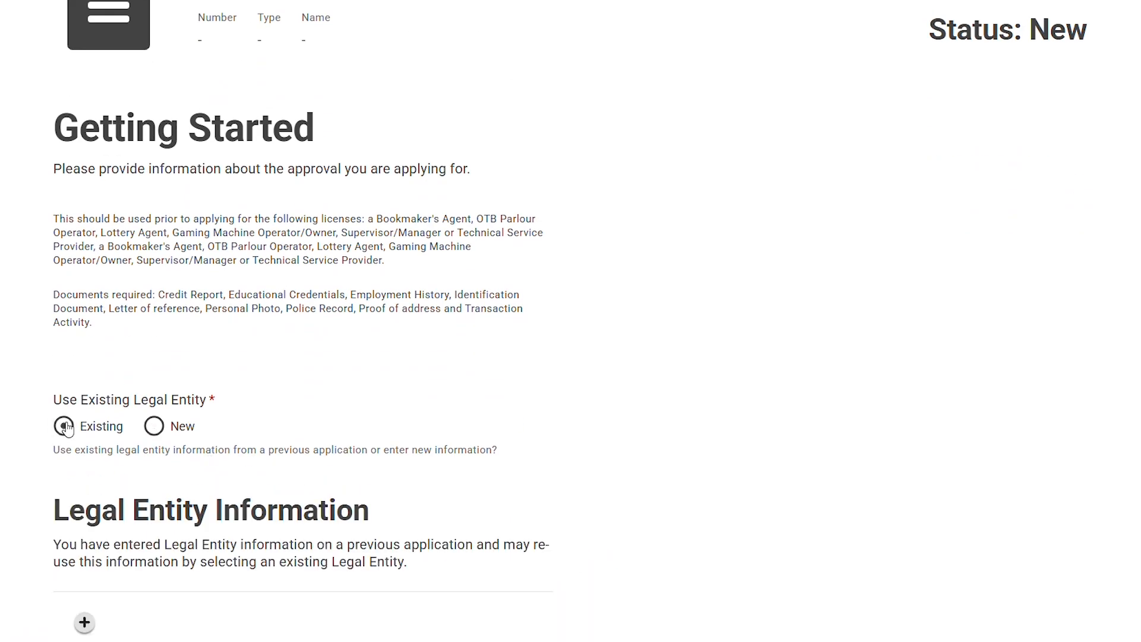
scroll(102, 466, down, 4)
click(85, 365)
click(369, 388)
click(660, 525)
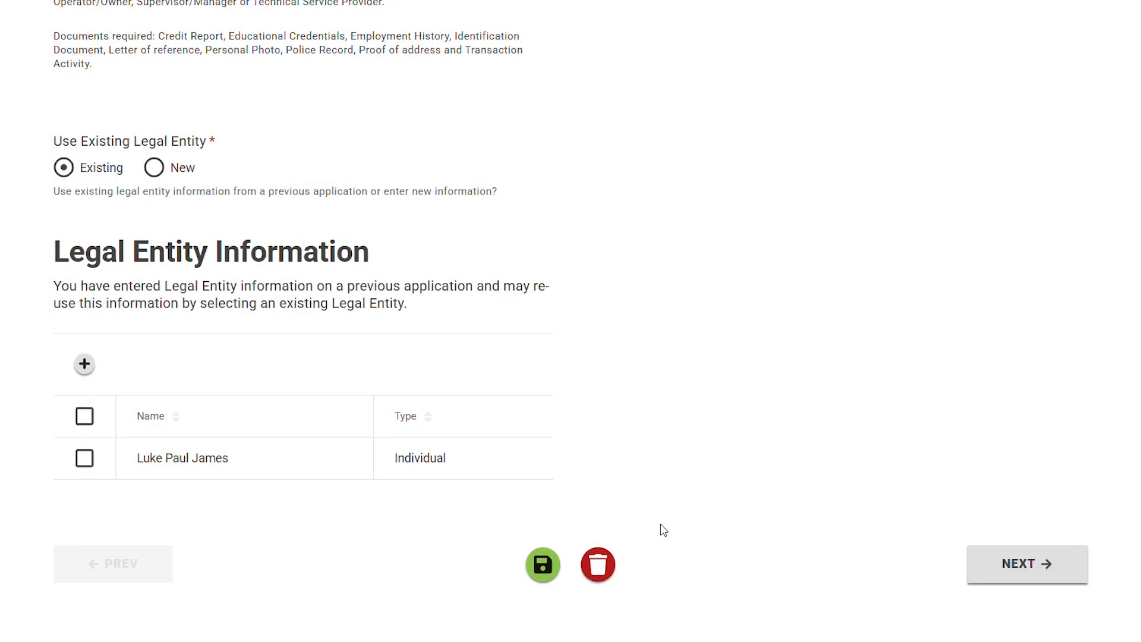
click(539, 568)
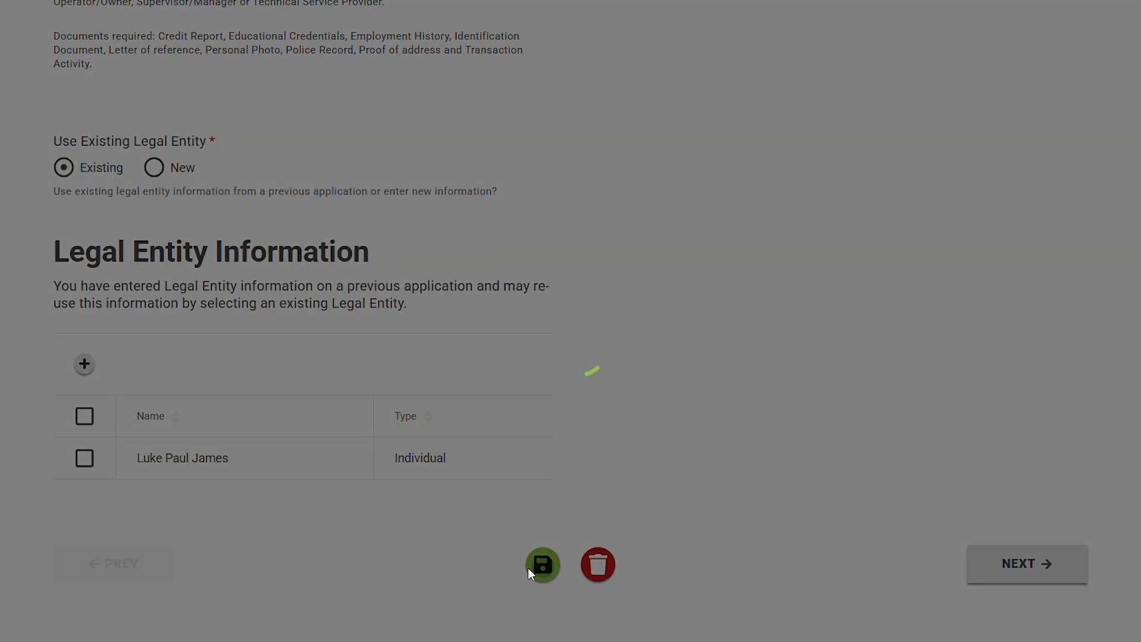
Highlight the assigned application number in the application header
scroll(354, 535, up, 3)
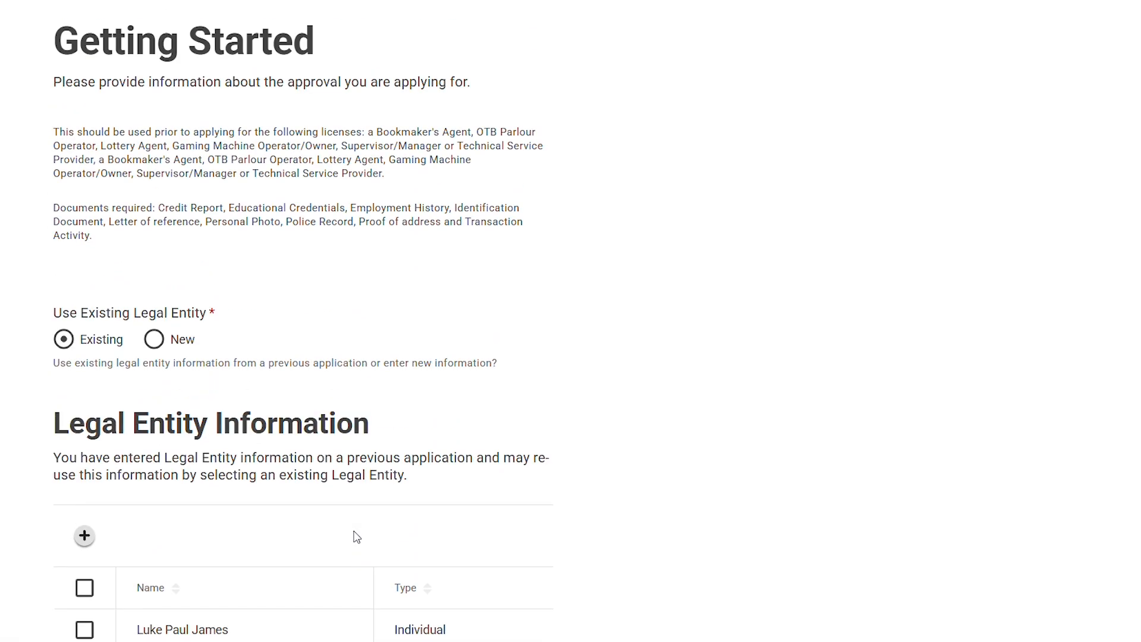
scroll(356, 537, up, 3)
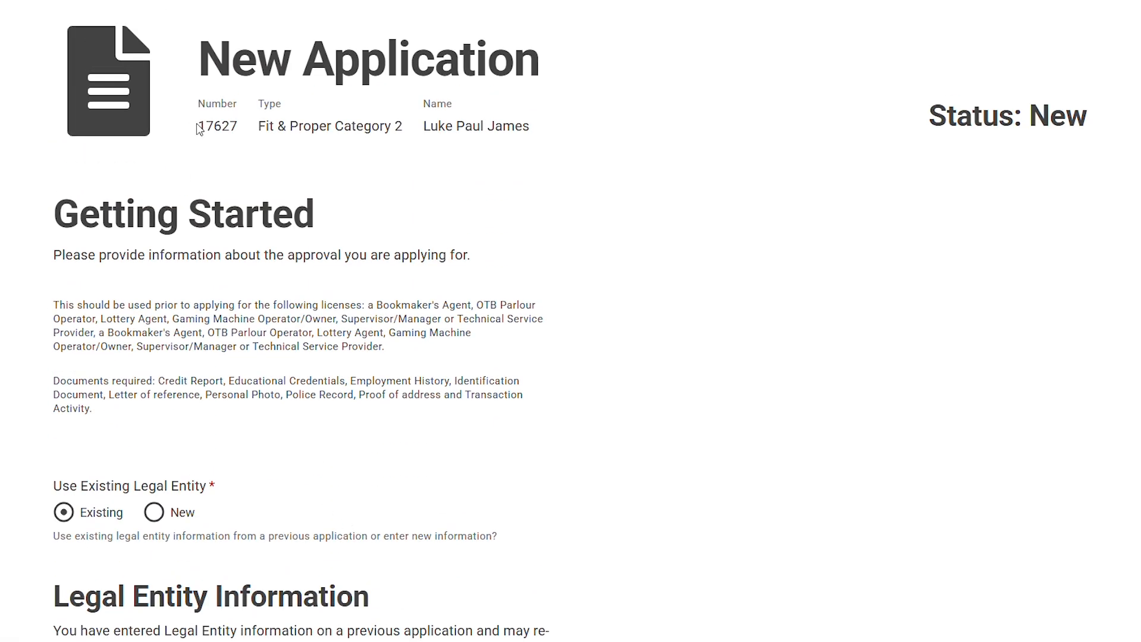
drag(200, 130, 243, 126)
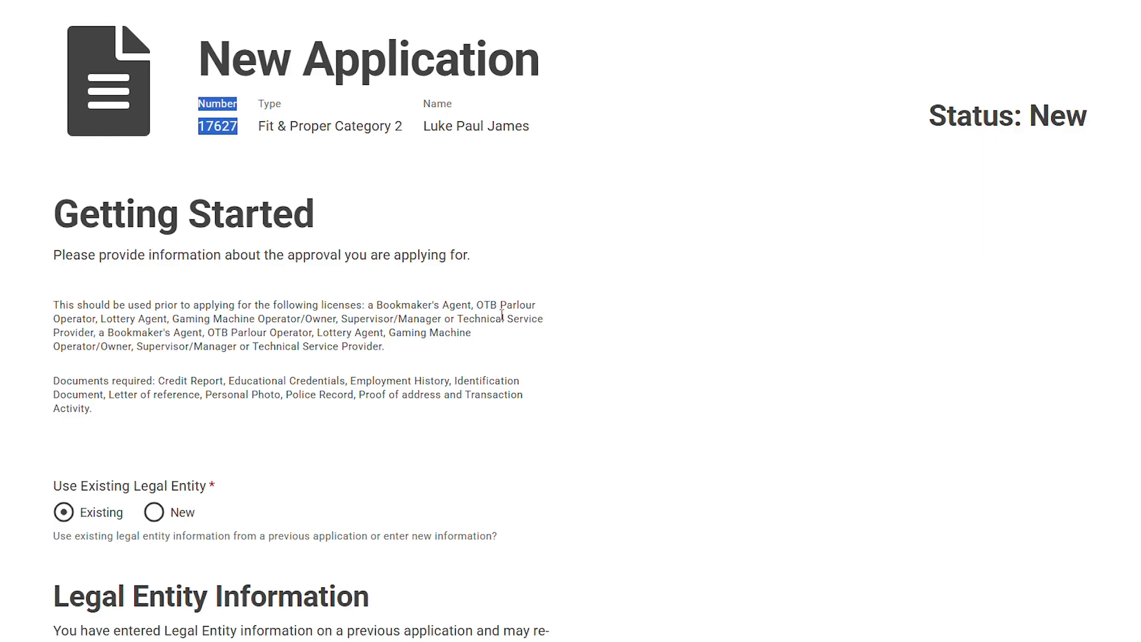
Continue to the Questions stage and answer Yes to Question 1 and No to Question 2 about being under 18
scroll(502, 333, down, 6)
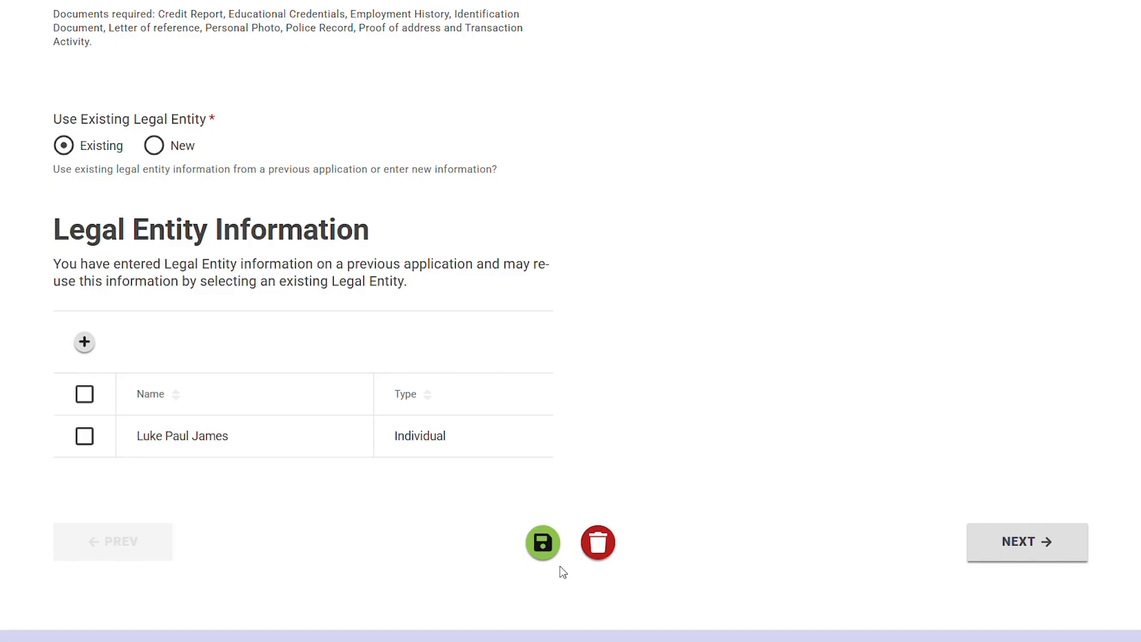
click(1045, 542)
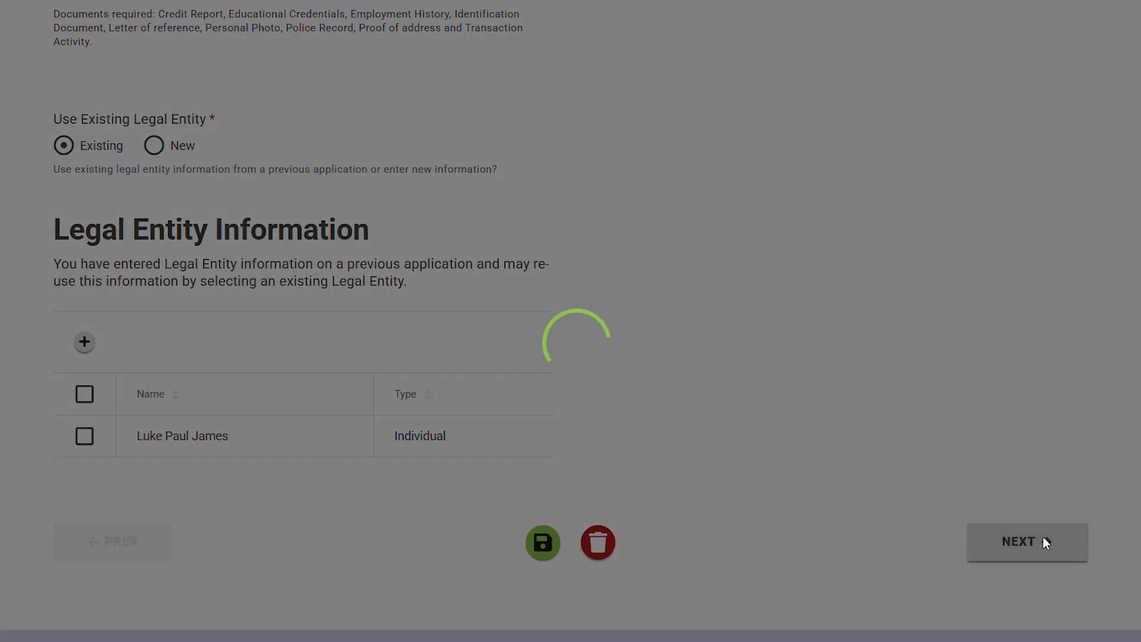
scroll(500, 485, down, 3)
scroll(497, 481, down, 5)
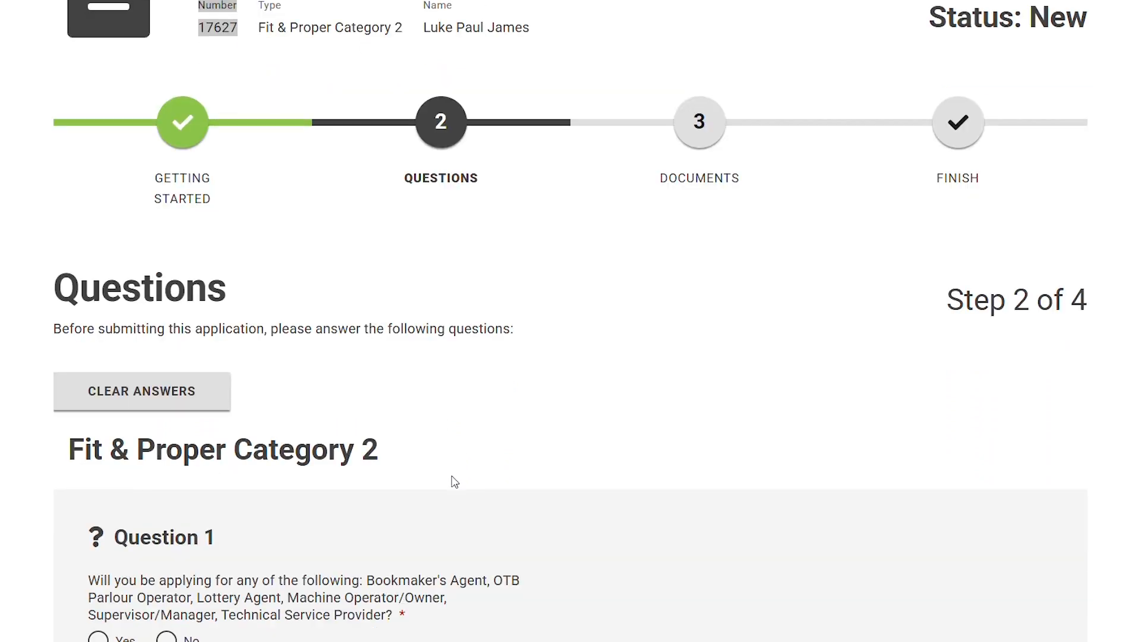
click(98, 458)
scroll(247, 457, down, 4)
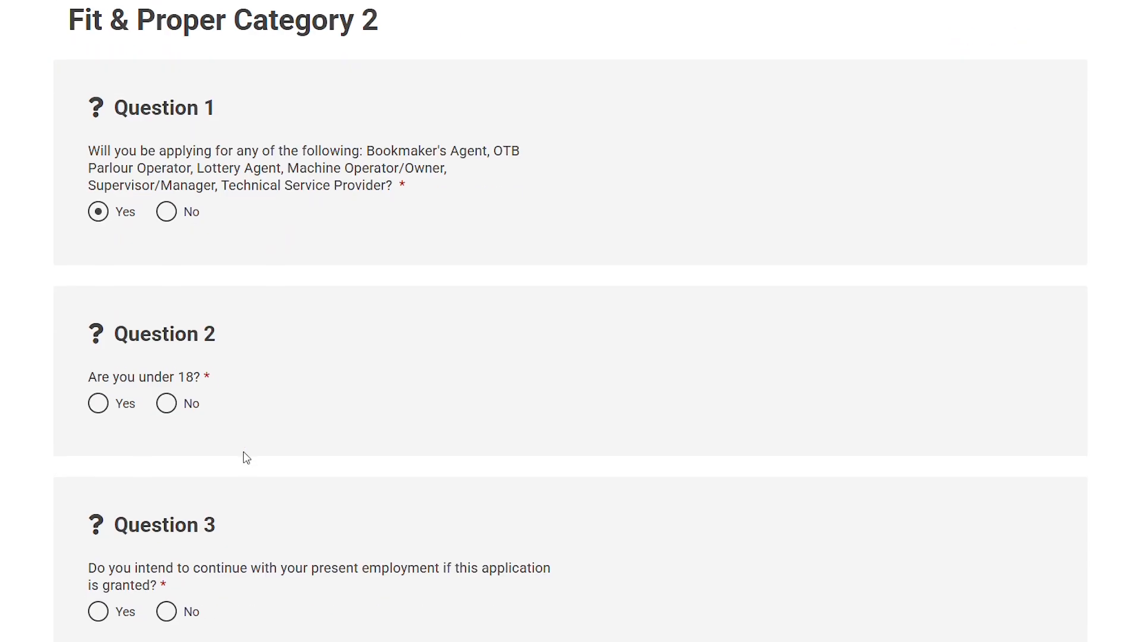
click(98, 403)
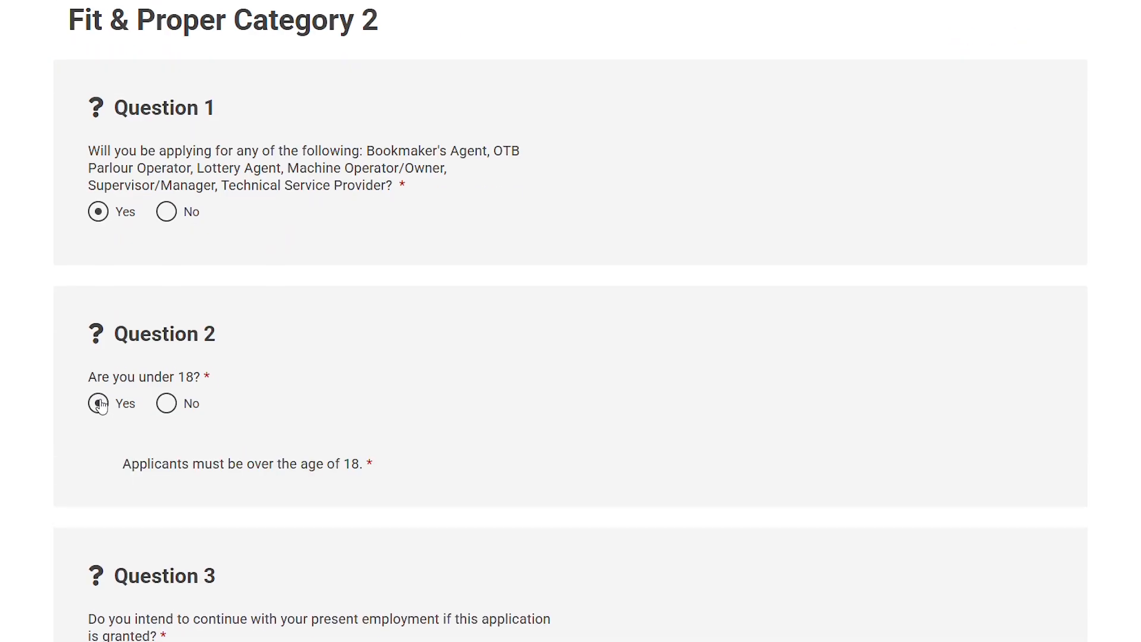
click(166, 404)
Answer Yes to Question 3 on continuing present employment and No to Questions 4 and 5
scroll(237, 435, down, 4)
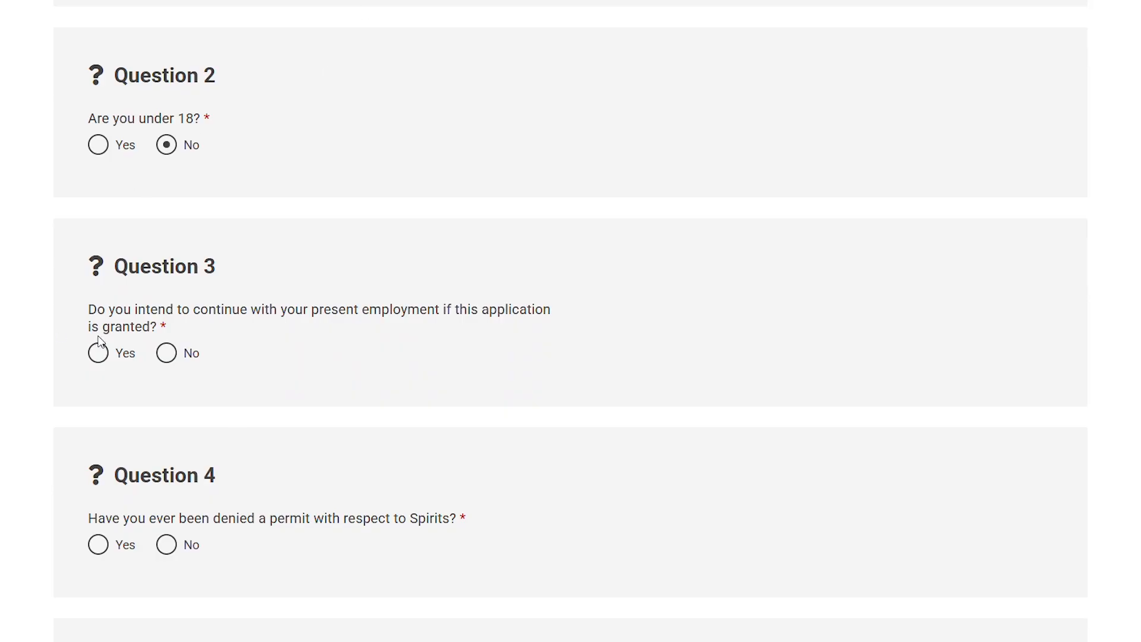
click(112, 353)
scroll(250, 324, down, 4)
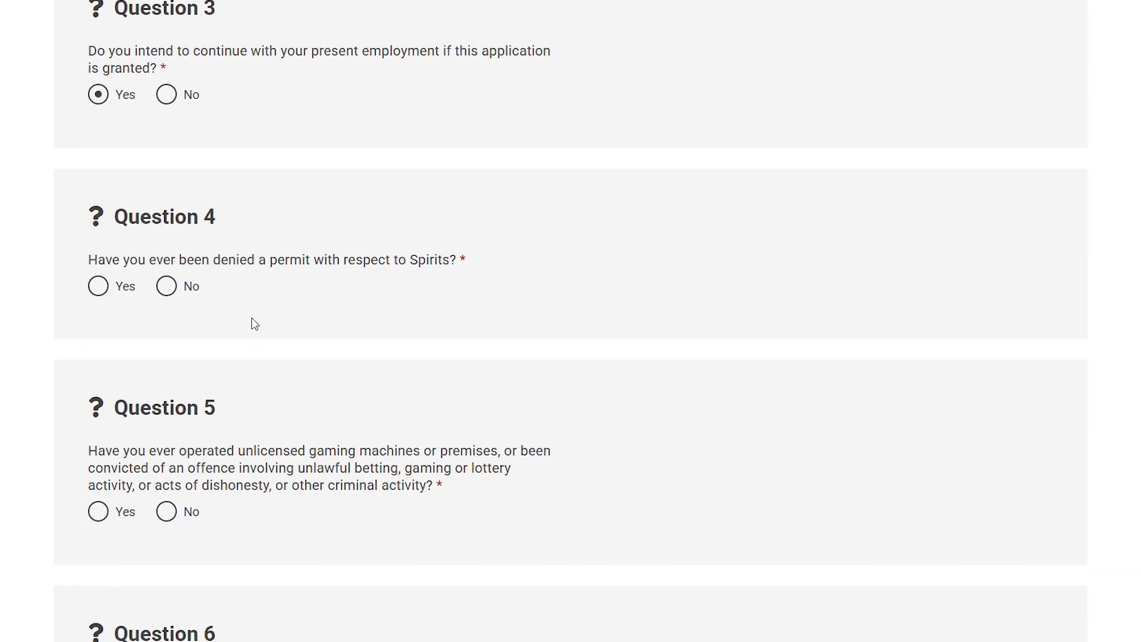
scroll(172, 288, down, 3)
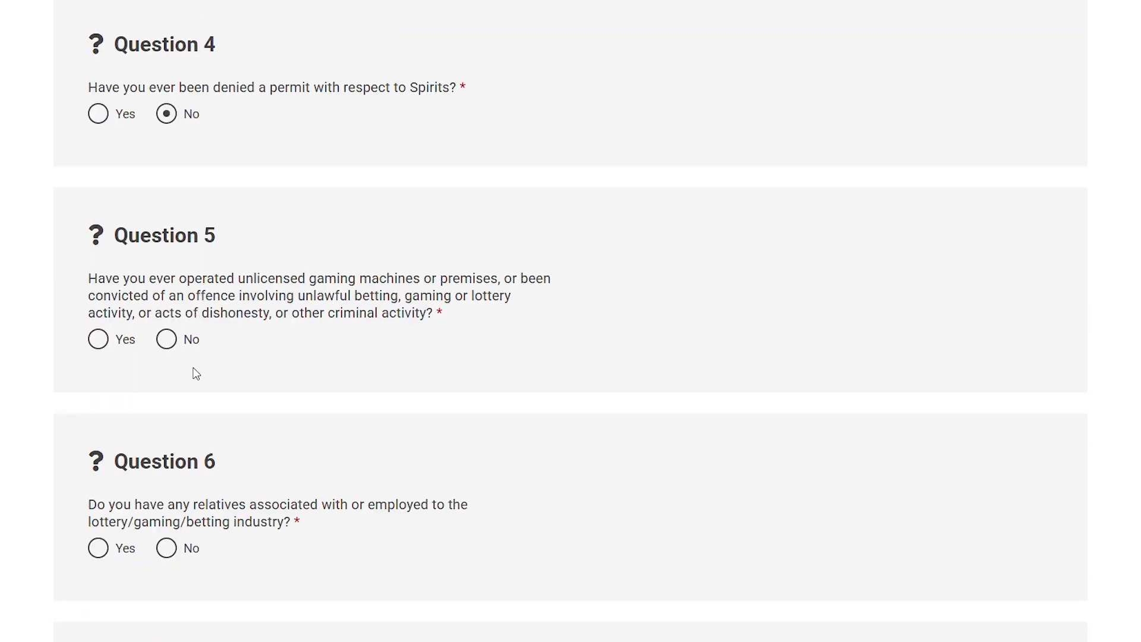
click(169, 346)
Answer No to Questions 6 and 7, save the application, and continue to the Documents stage
scroll(248, 355, down, 3)
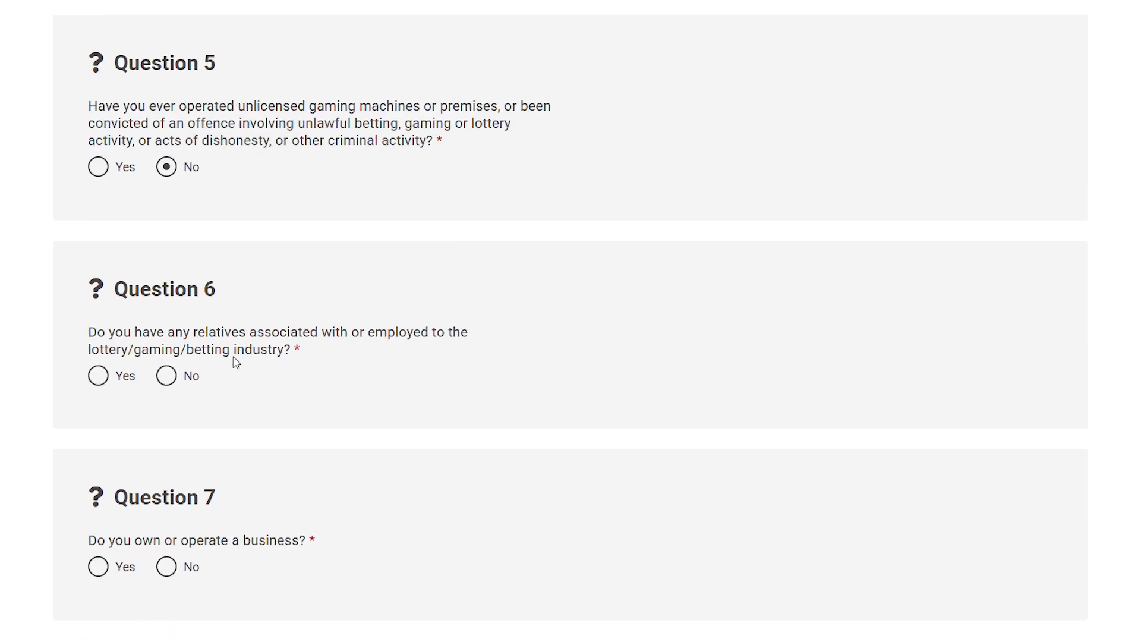
click(167, 377)
scroll(248, 391, down, 3)
click(167, 384)
click(541, 550)
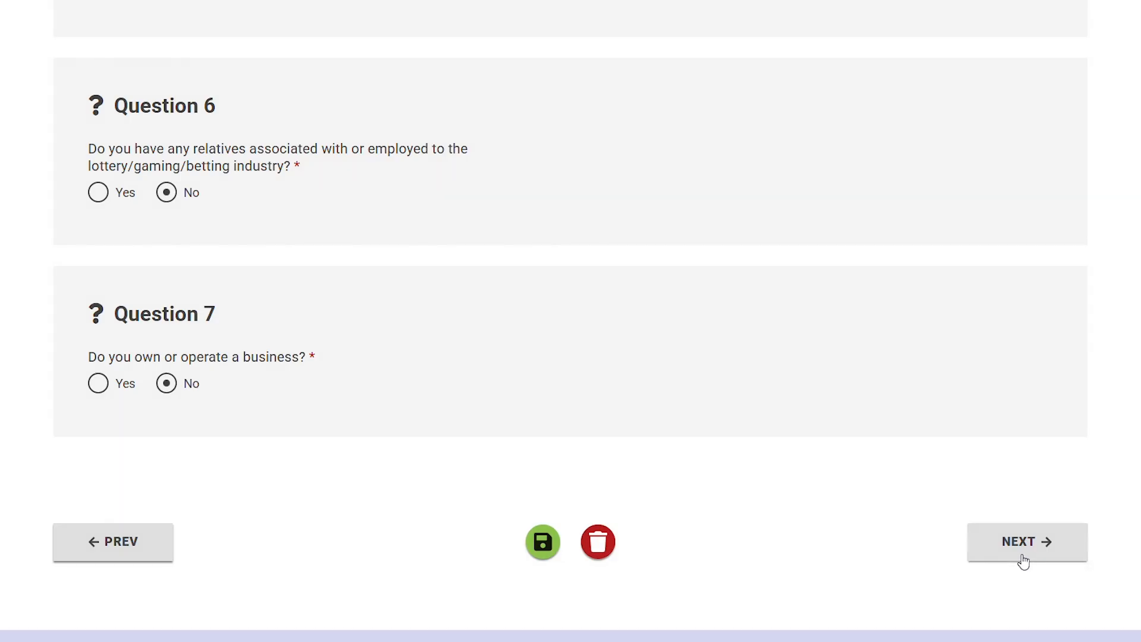
click(1026, 542)
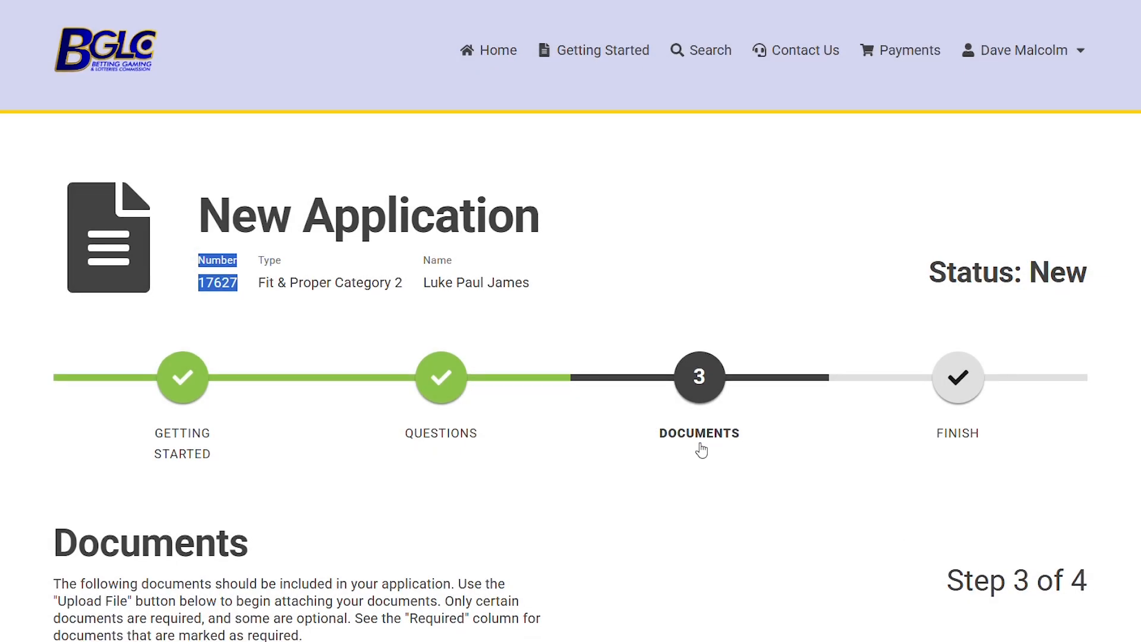
Upload the files Web Doc 1 through Web Doc 9, leaving out Web Doc 10 and Web Doc 11
scroll(698, 448, down, 9)
scroll(702, 448, down, 1)
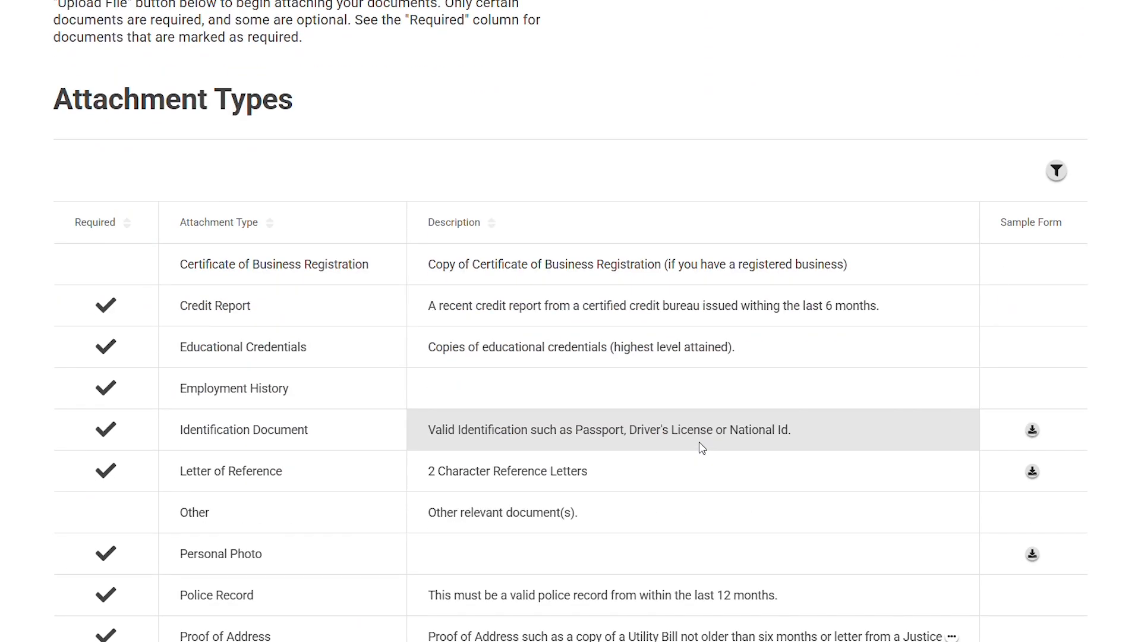
scroll(2, 300, down, 2)
scroll(1, 300, down, 1)
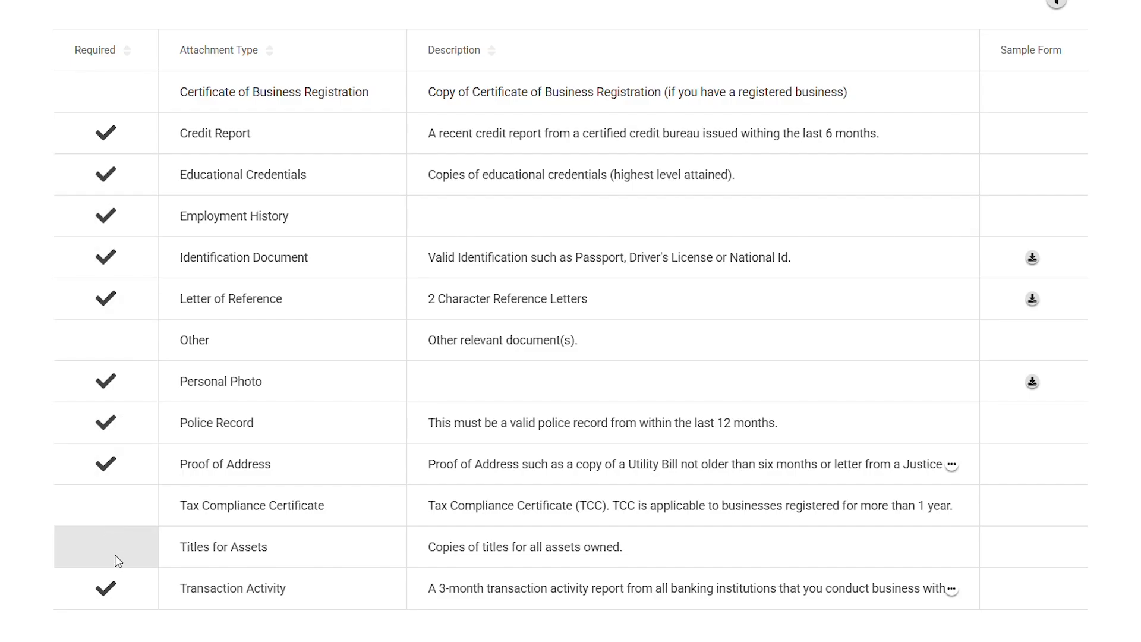
scroll(123, 553, down, 5)
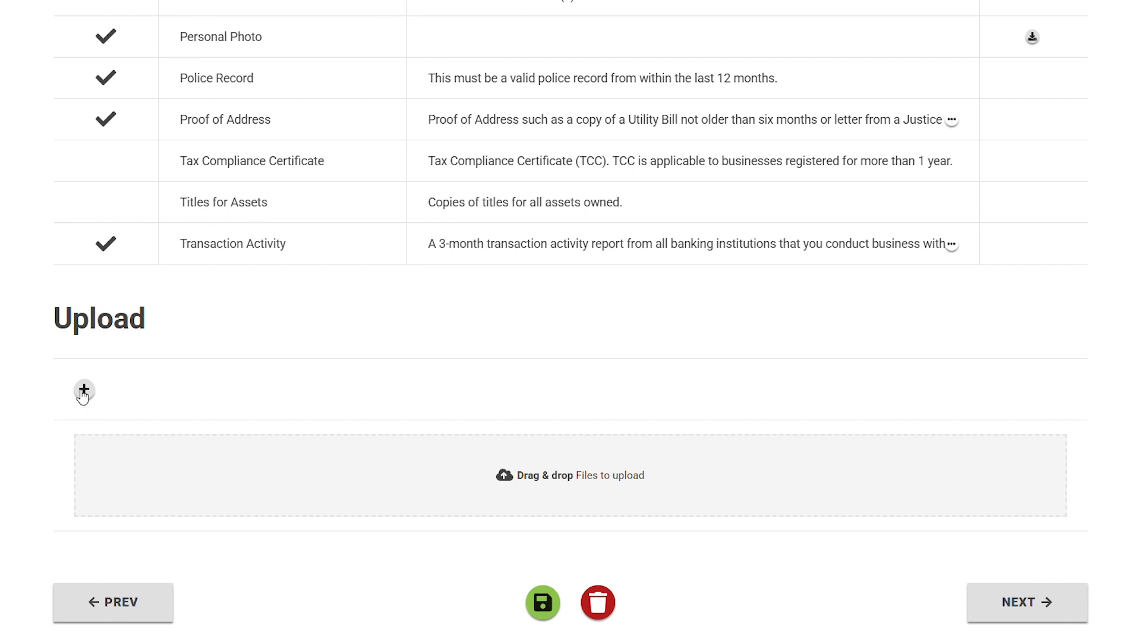
click(84, 391)
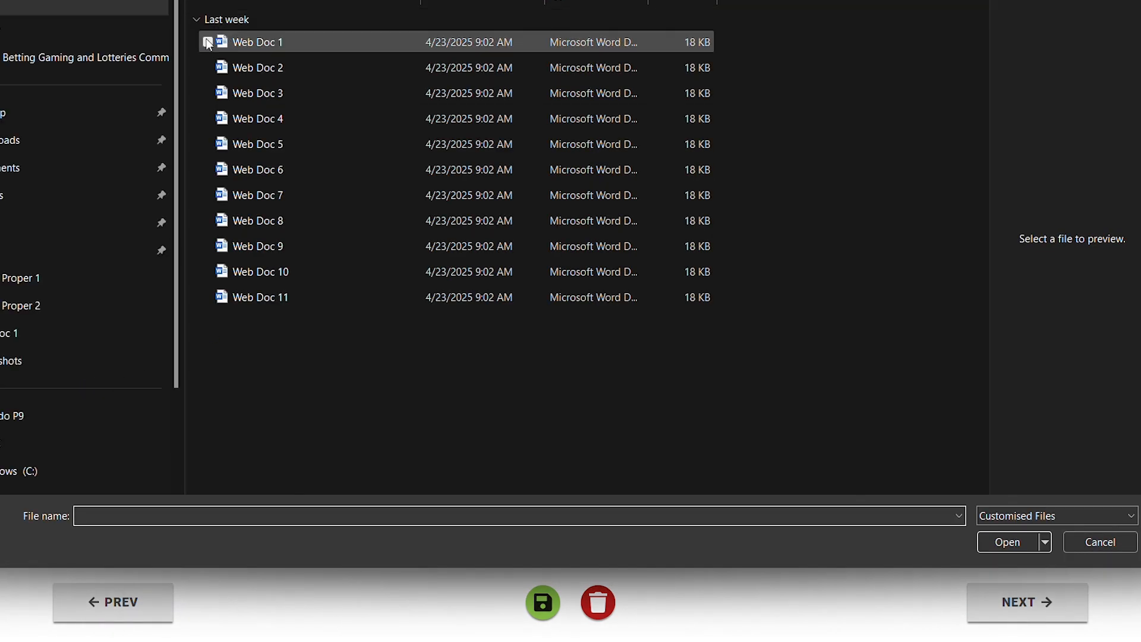
click(213, 15)
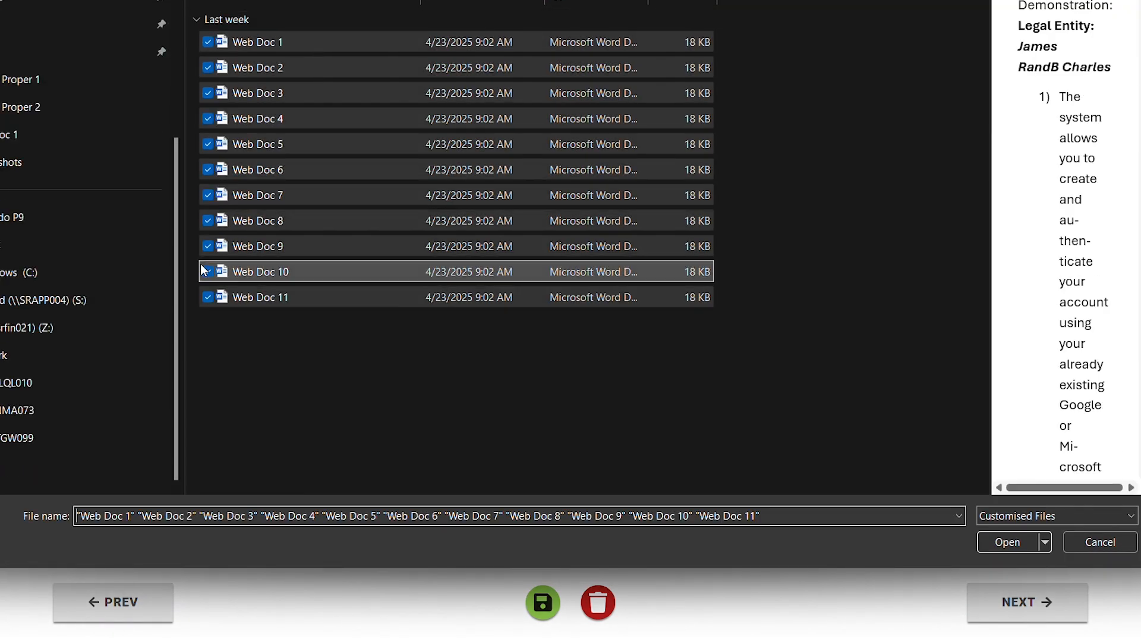
click(207, 297)
click(208, 272)
click(1019, 546)
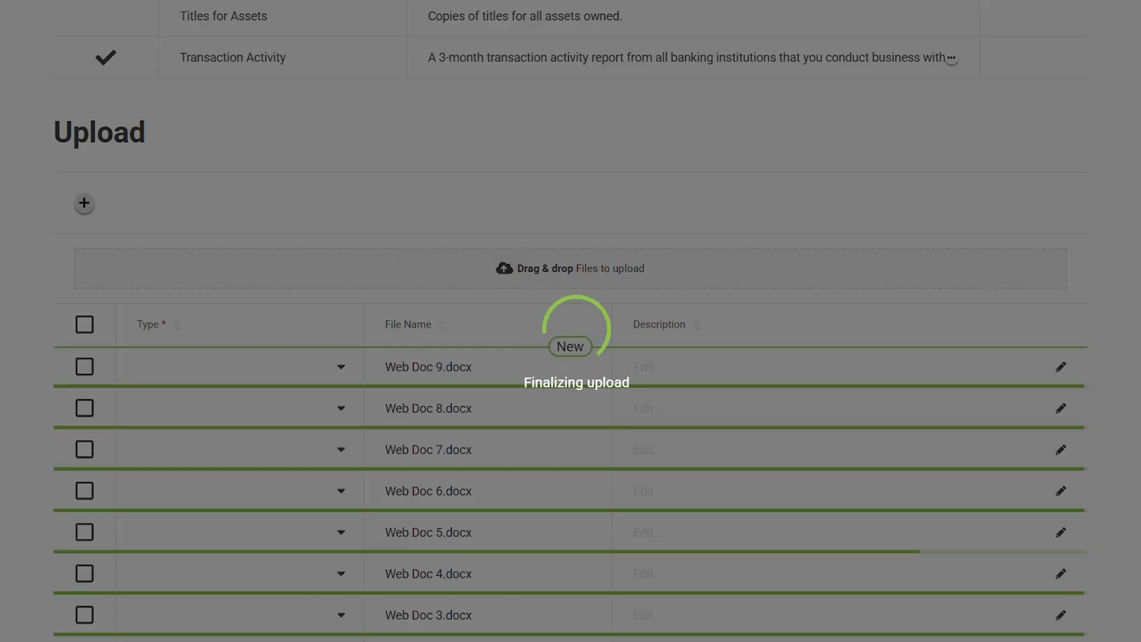
Set the attachment types to Credit Report for Web Doc 9, Educational Credentials for Web Doc 8 and Employment History for Web Doc 7
scroll(375, 212, down, 2)
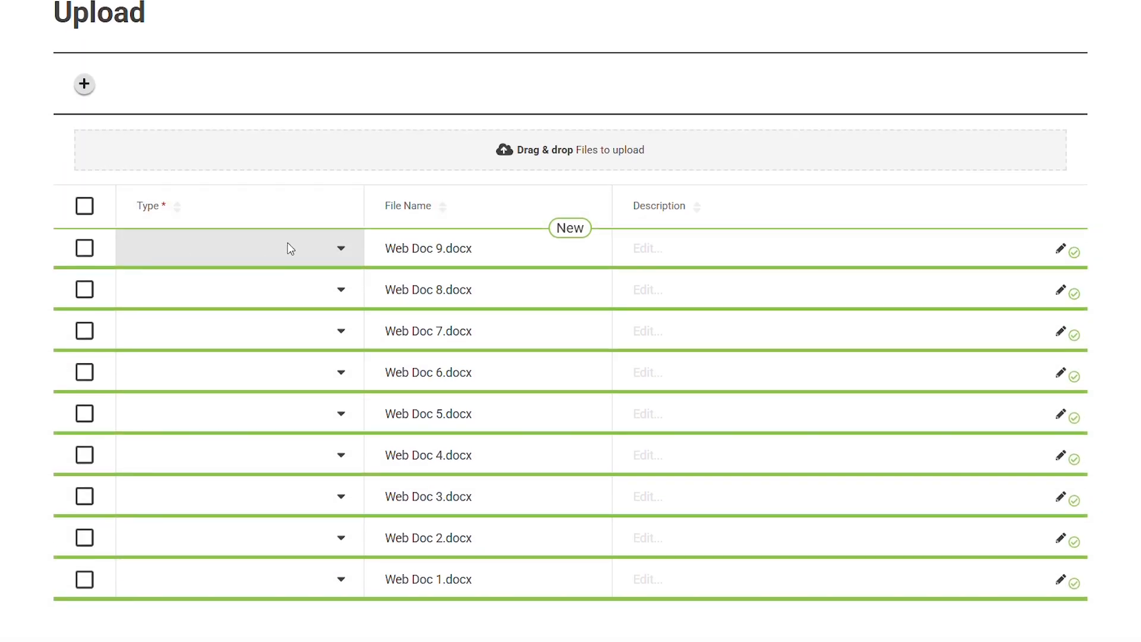
scroll(286, 249, up, 10)
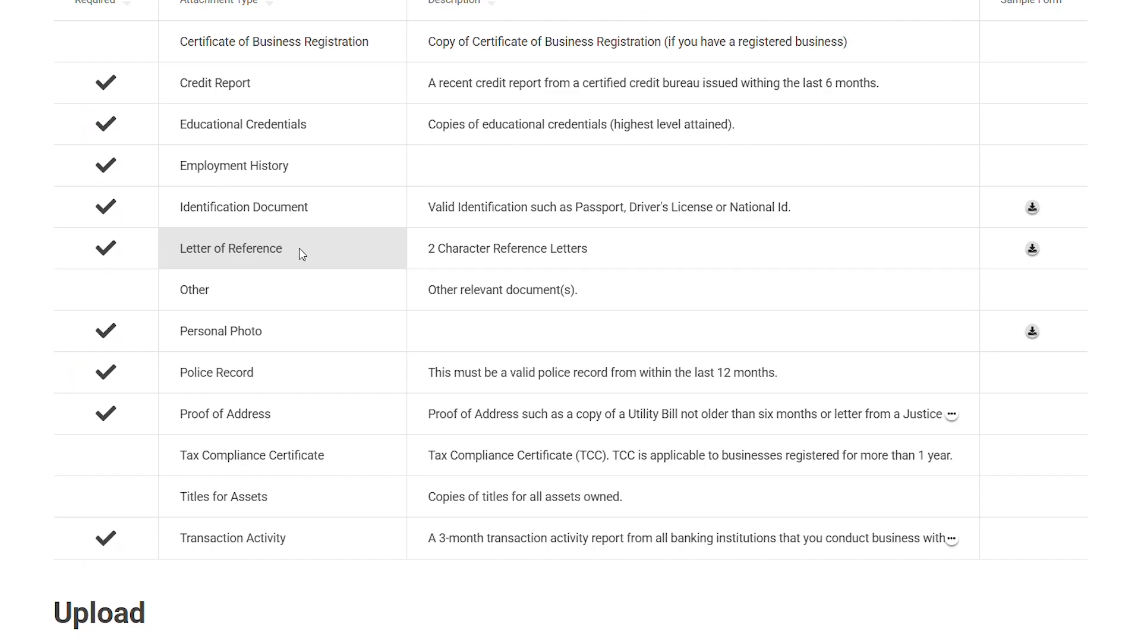
scroll(299, 253, down, 9)
click(317, 347)
click(235, 316)
click(327, 389)
click(237, 410)
click(319, 419)
click(265, 380)
Set the attachment types to Identification Document for Web Doc 6 and Letter of Reference for Web Doc 5
scroll(300, 470, down, 2)
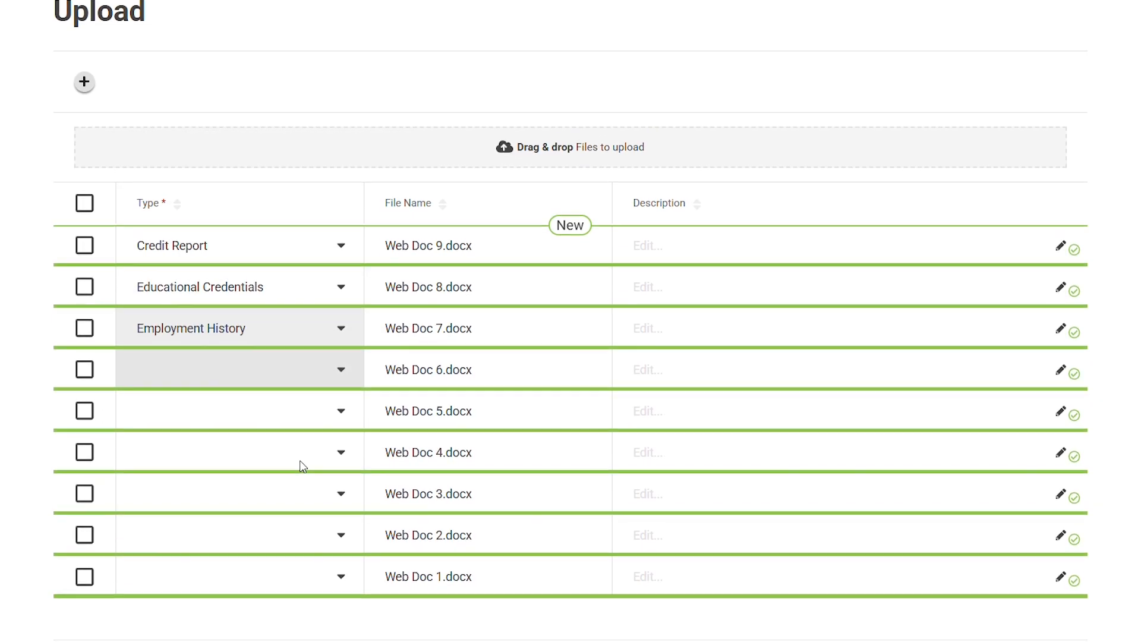
click(300, 380)
click(238, 413)
click(328, 412)
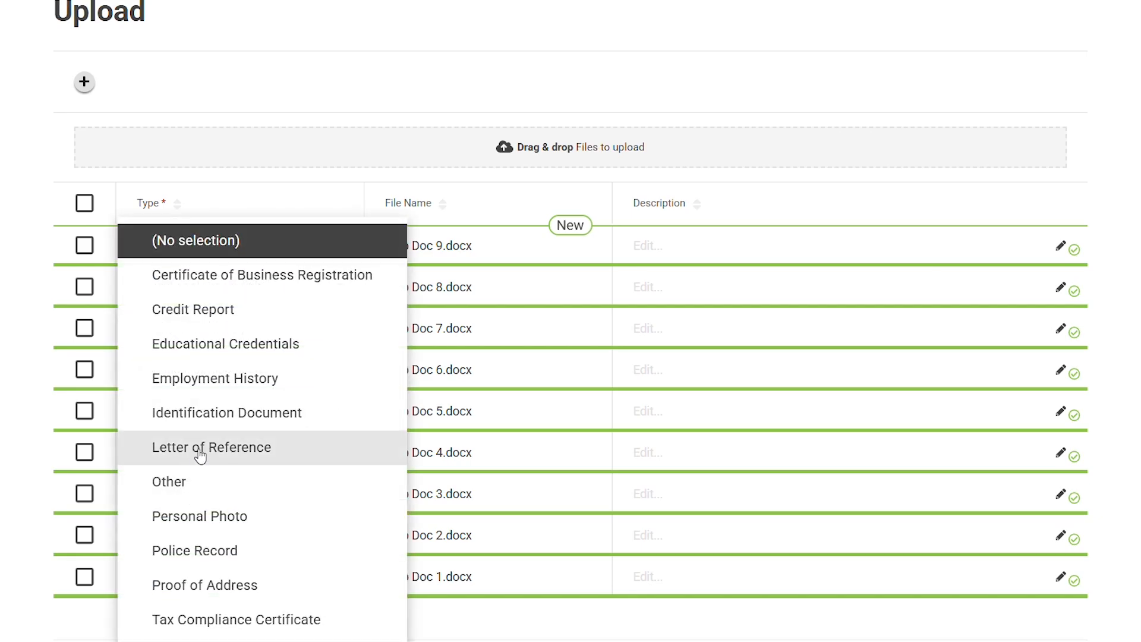
click(196, 455)
Set the attachment types to Personal Photo for Web Doc 4 and Proof of Address for Web Doc 3 and Web Doc 2
scroll(204, 419, up, 6)
scroll(205, 419, down, 1)
scroll(204, 419, down, 6)
click(235, 451)
click(223, 518)
click(262, 493)
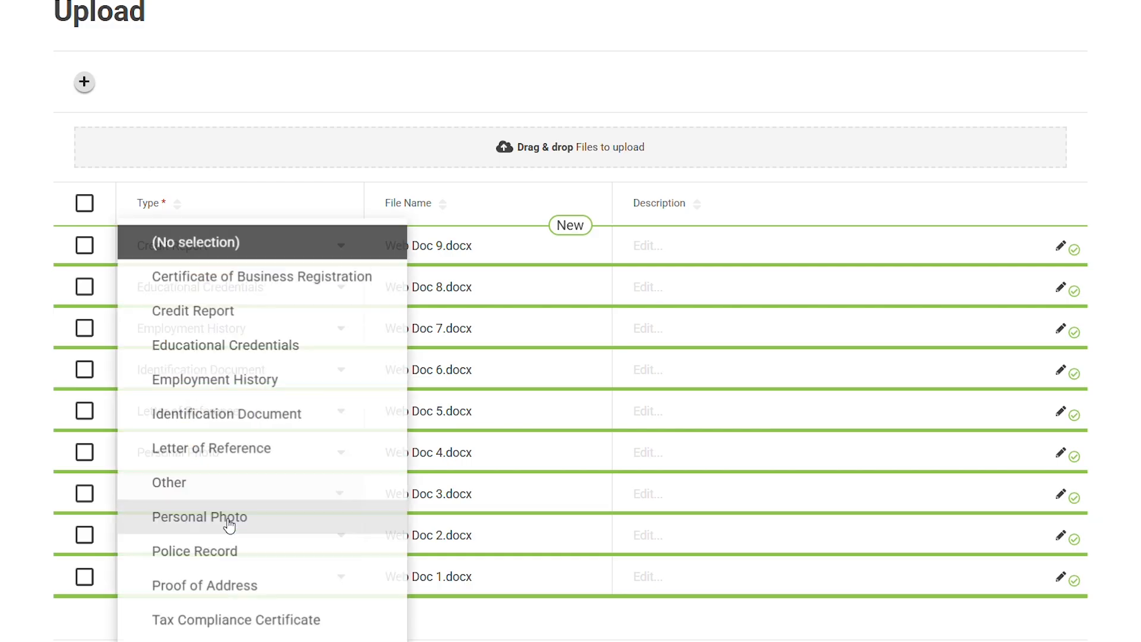
click(132, 586)
click(286, 541)
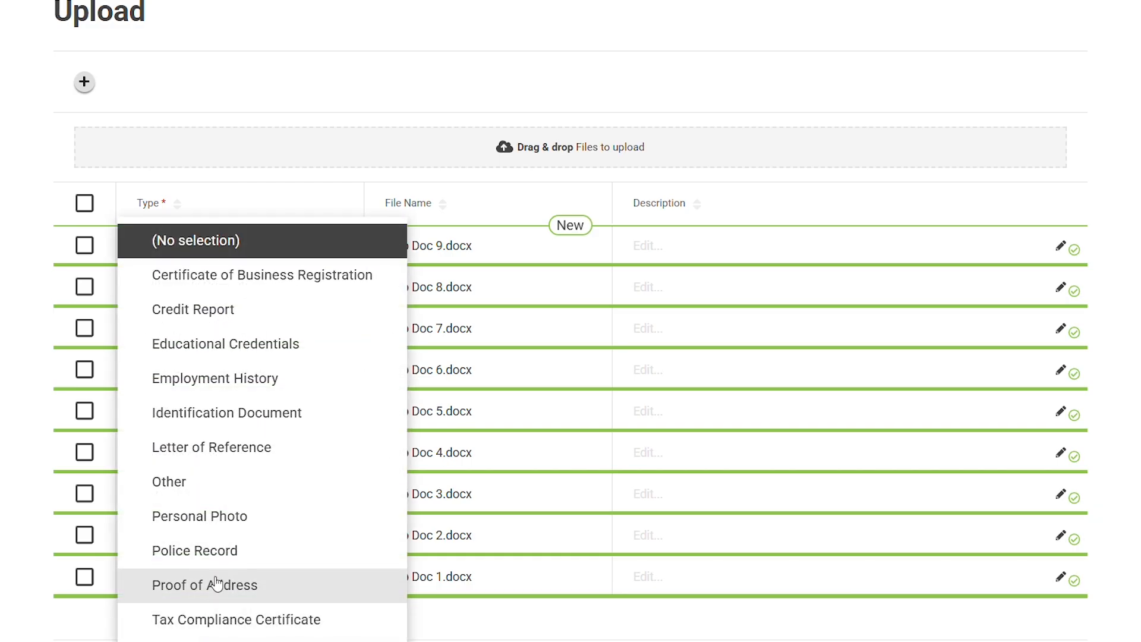
click(179, 583)
scroll(194, 530, up, 7)
scroll(202, 528, down, 9)
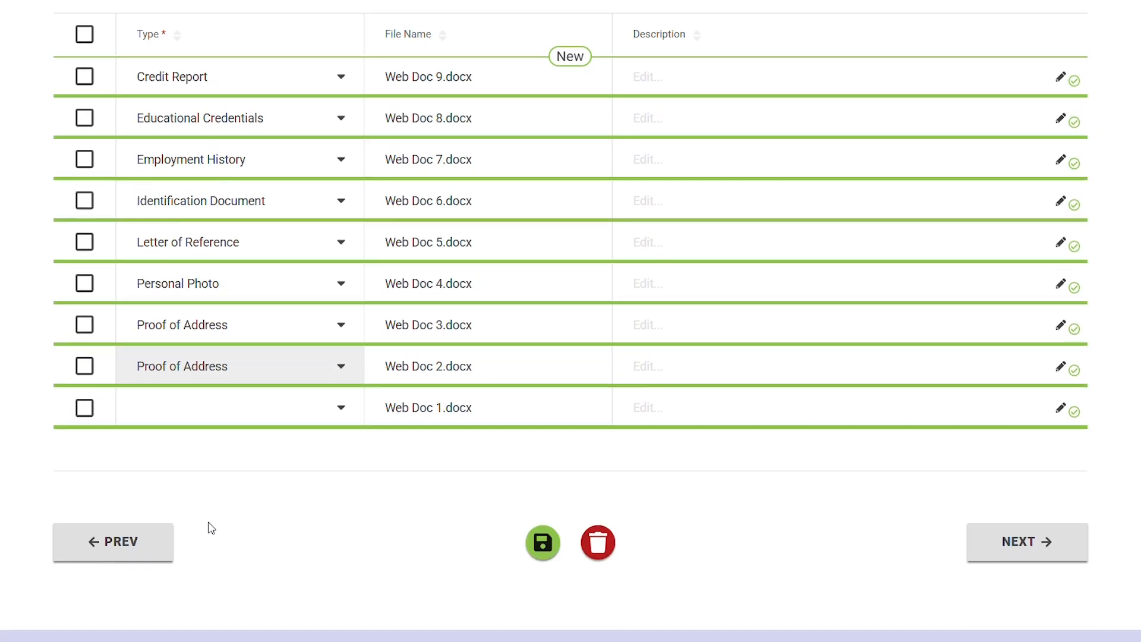
Set the attachment type to Transaction Activity for Web Doc 1 and save the document list
click(212, 419)
click(449, 554)
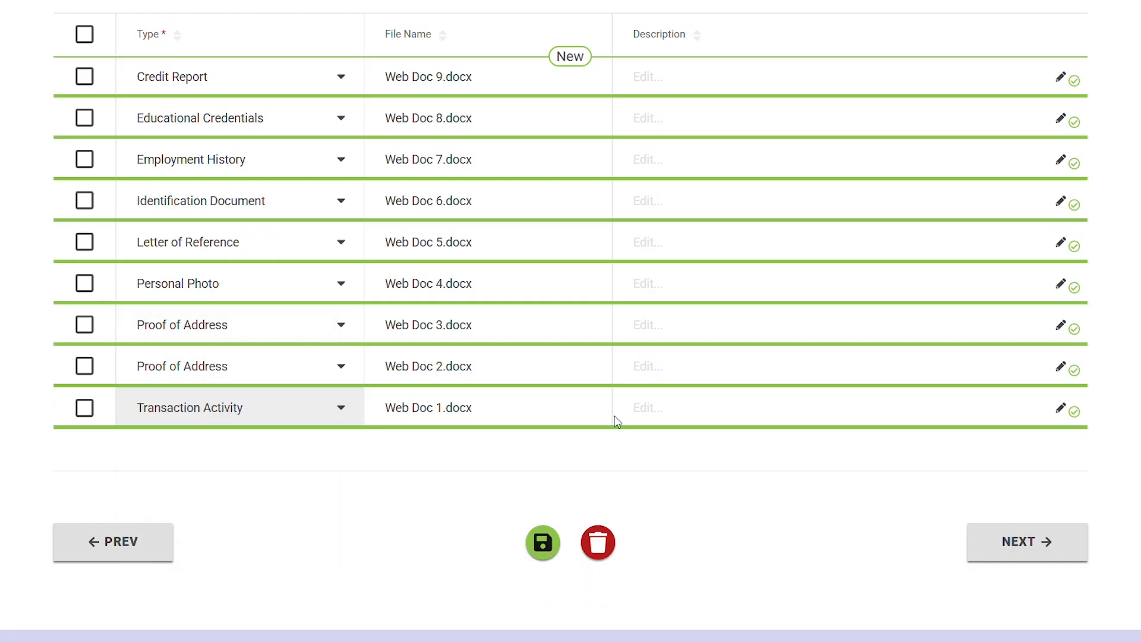
click(541, 551)
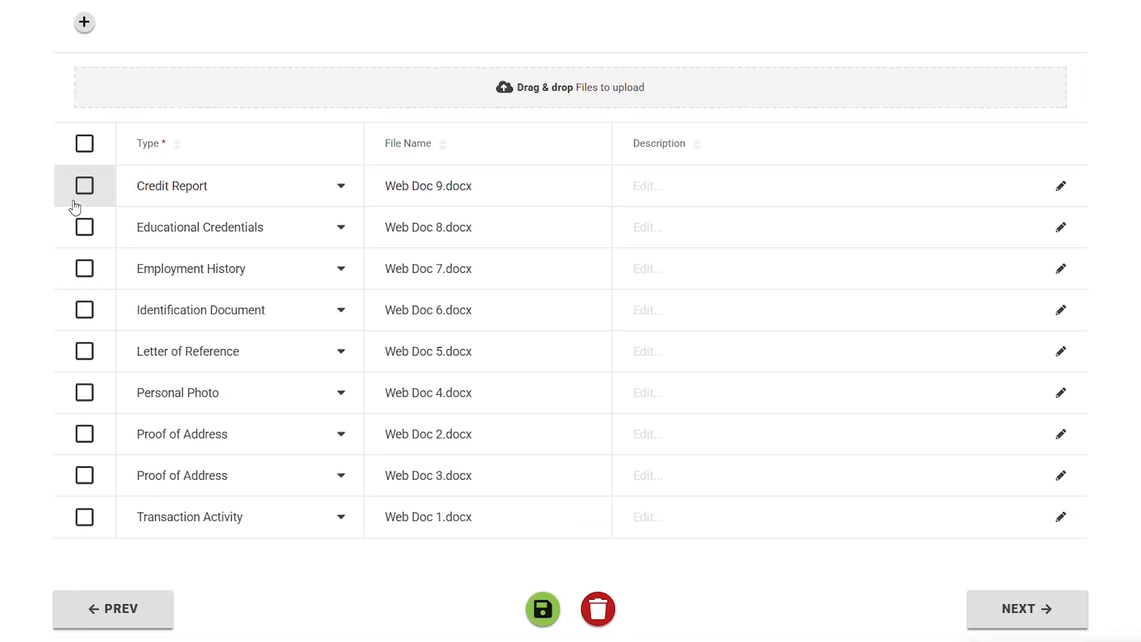
click(84, 190)
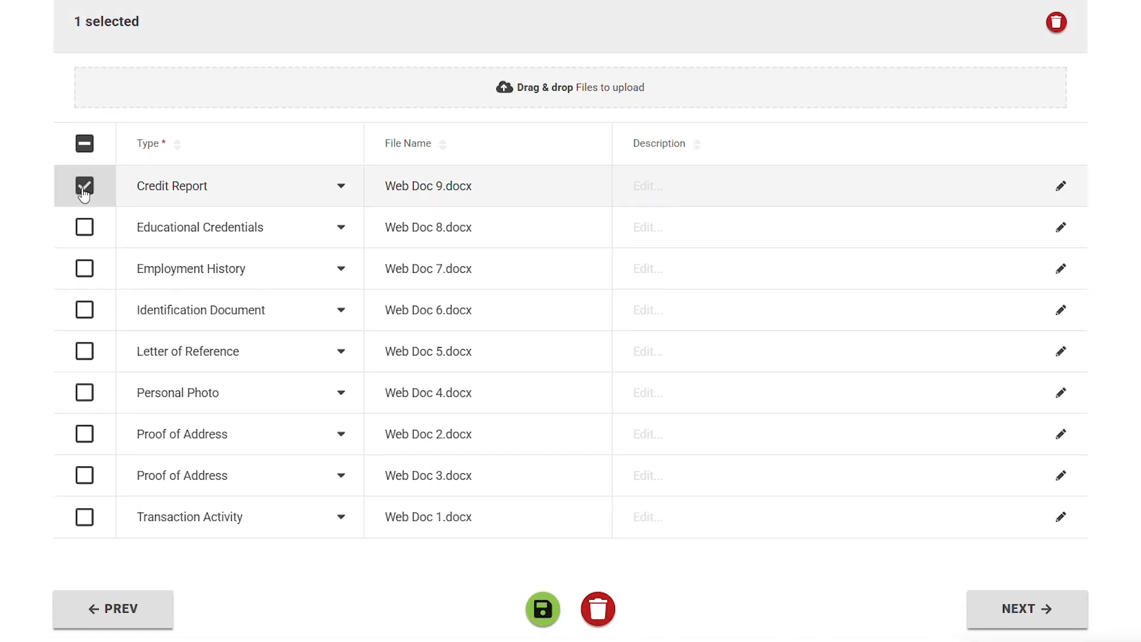
click(84, 227)
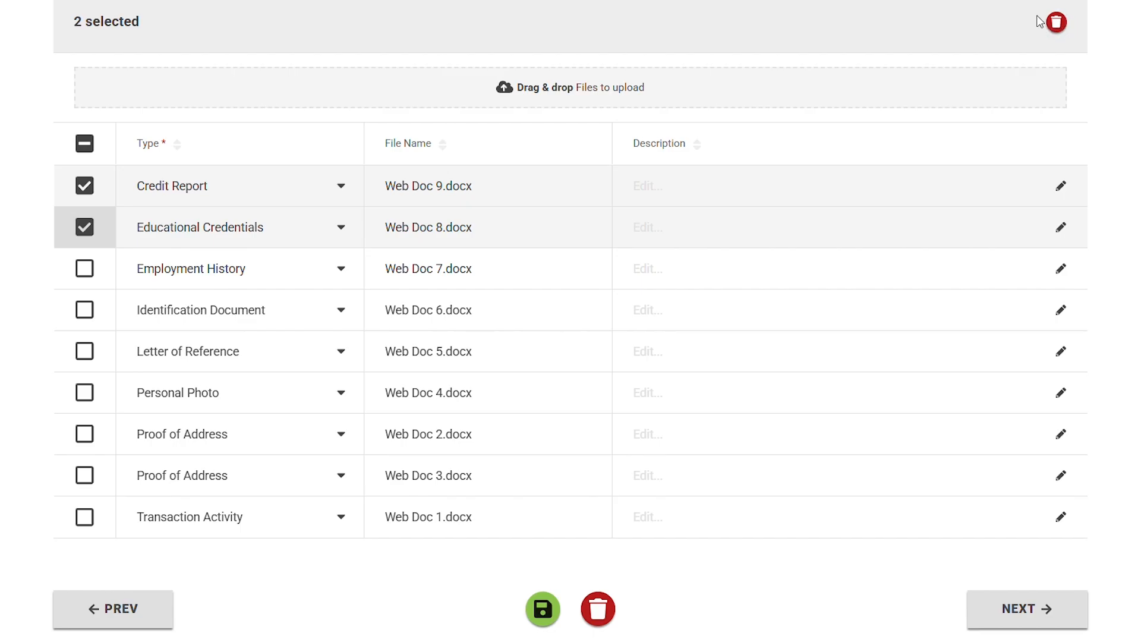
click(85, 186)
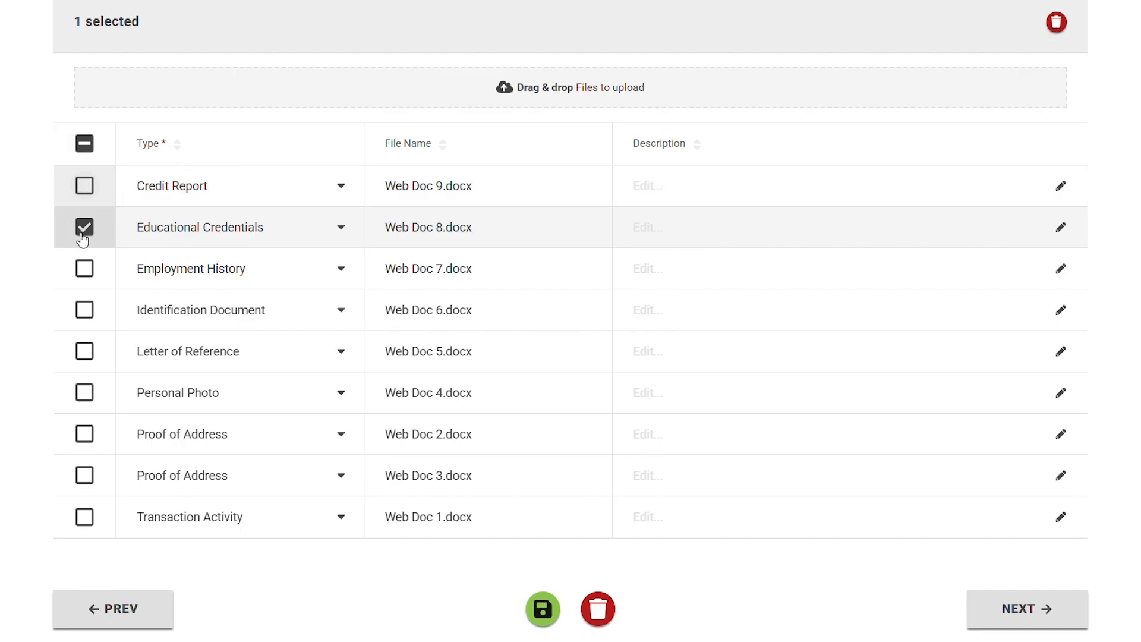
click(84, 227)
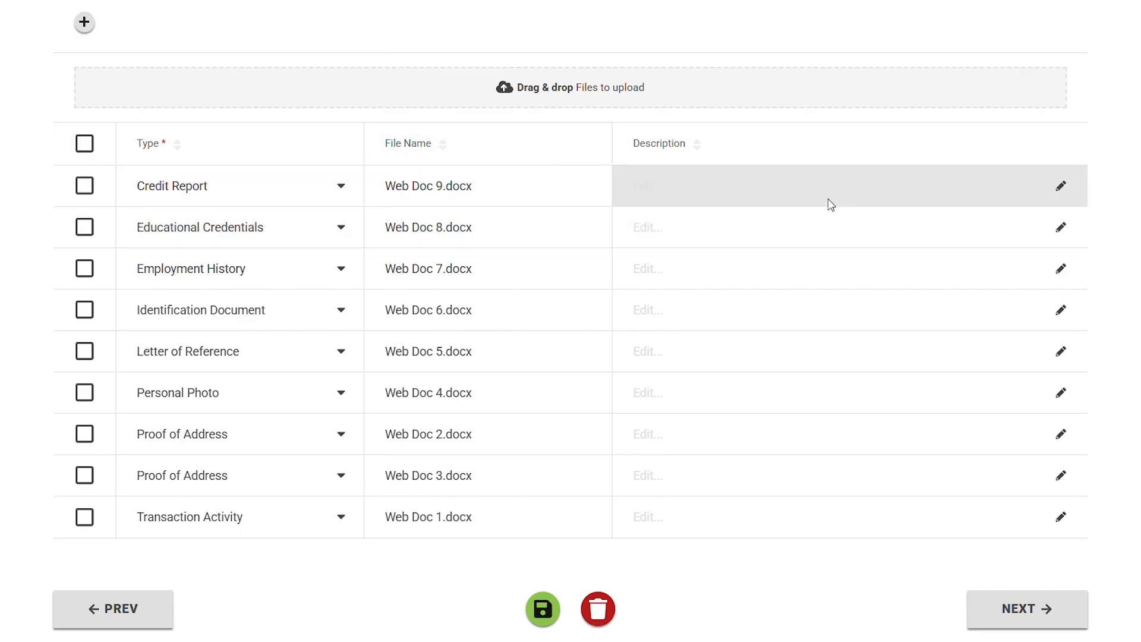
Give the Educational Credentials document Web Doc 8 the description "cxc RESULTS" and save the document list
click(1063, 229)
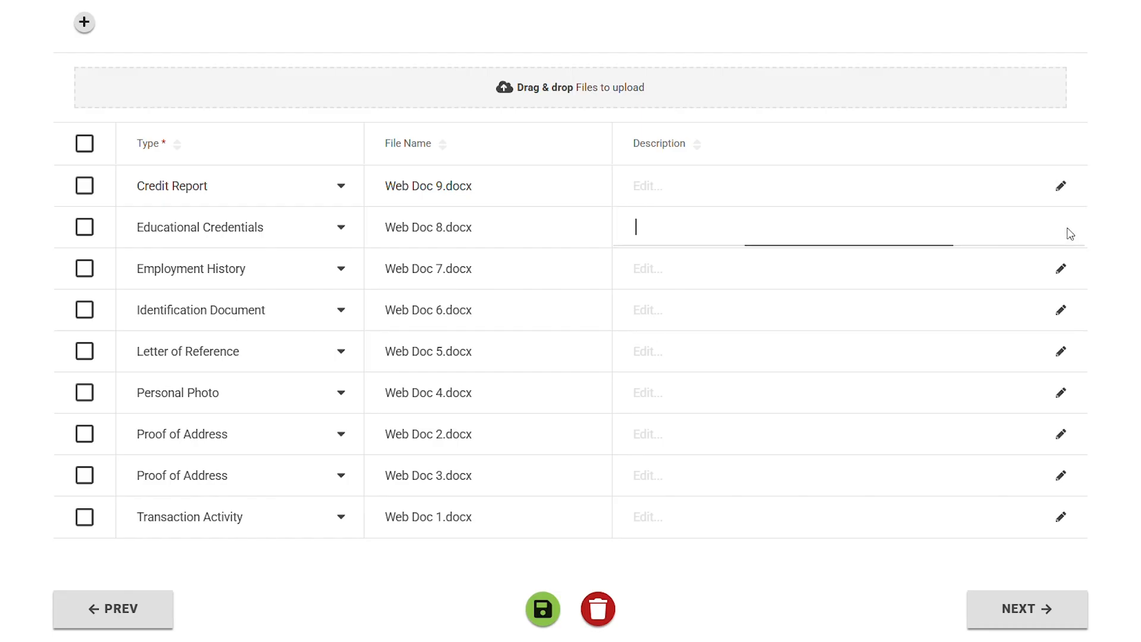
text(cxc RESULTS)
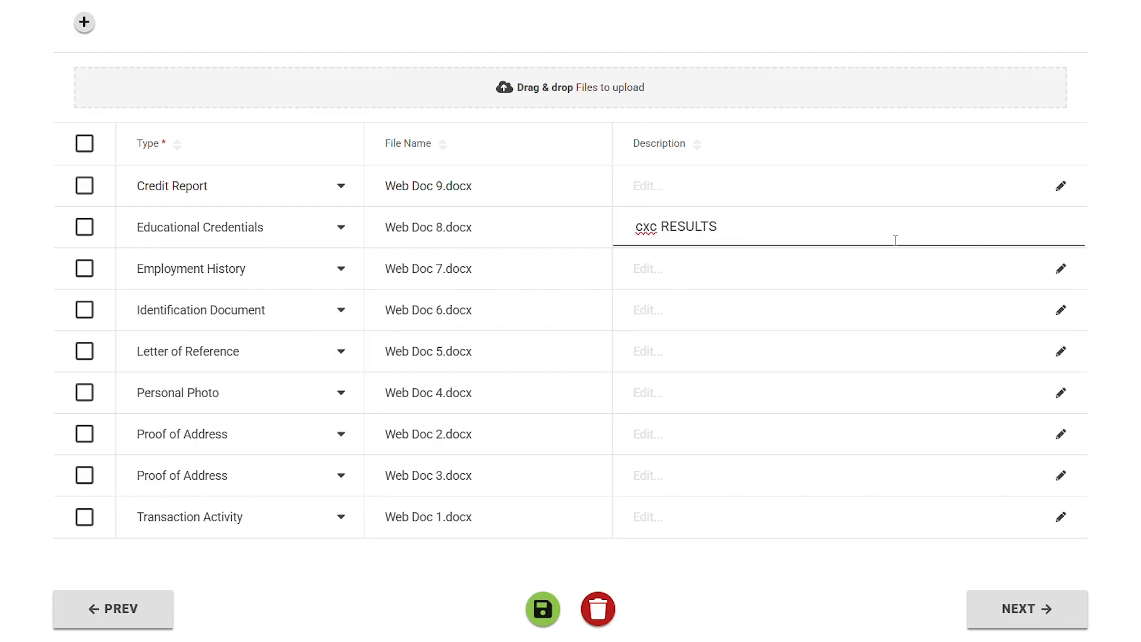
key(Return)
click(543, 618)
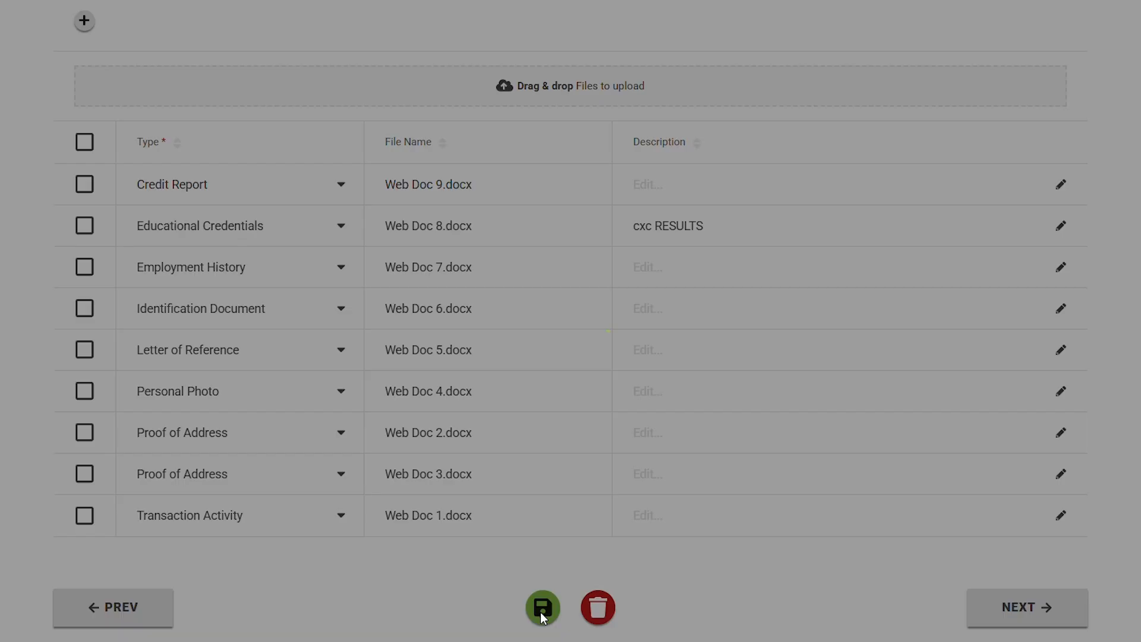
Proceed to the Finish stage and review the application summary's details, fees and declaration
click(1058, 609)
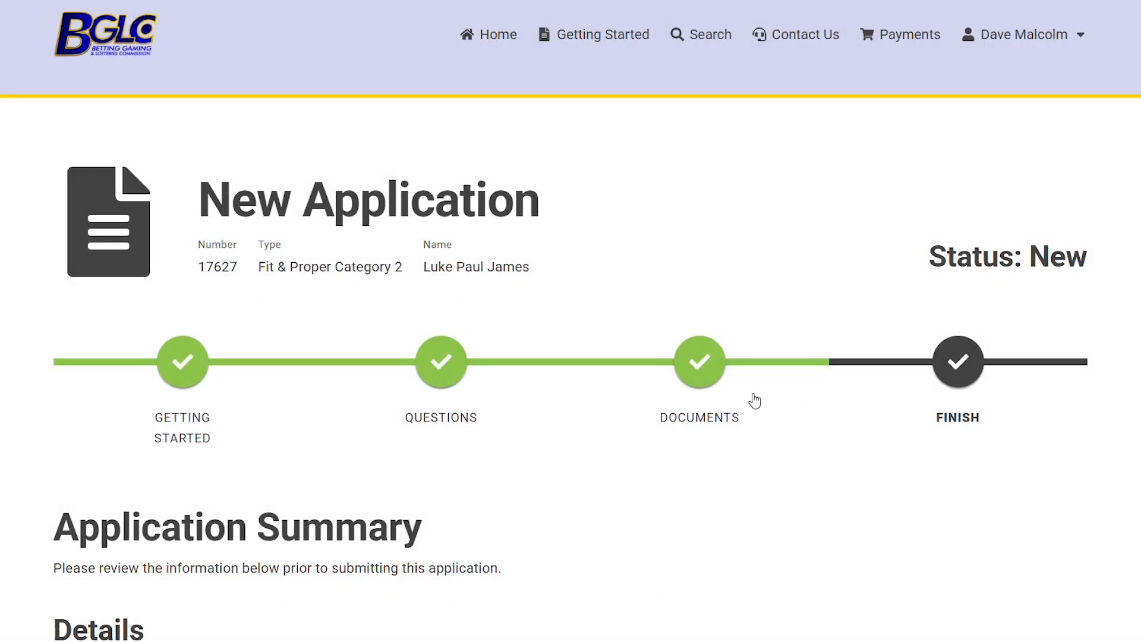
scroll(657, 394, down, 4)
scroll(663, 395, down, 3)
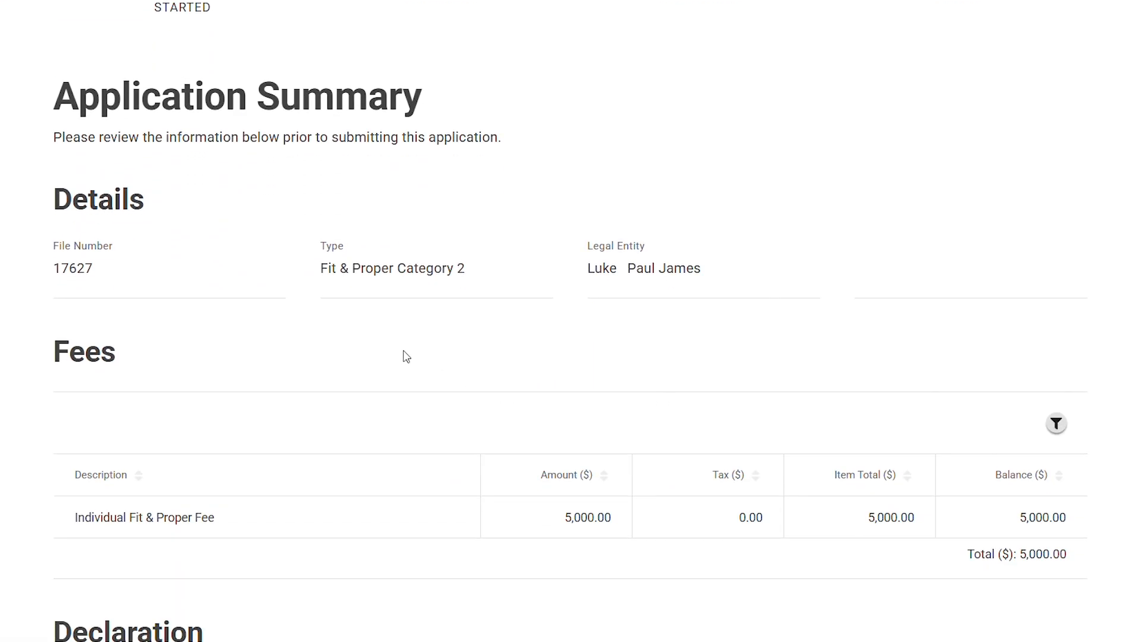
drag(45, 95, 447, 80)
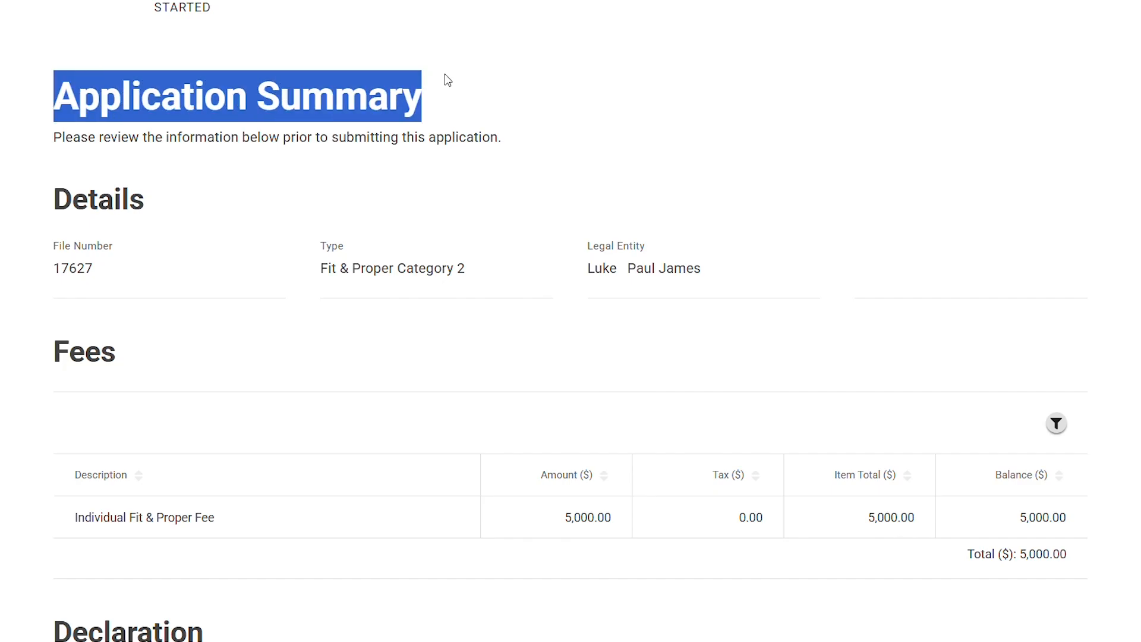
click(317, 168)
double_click(66, 271)
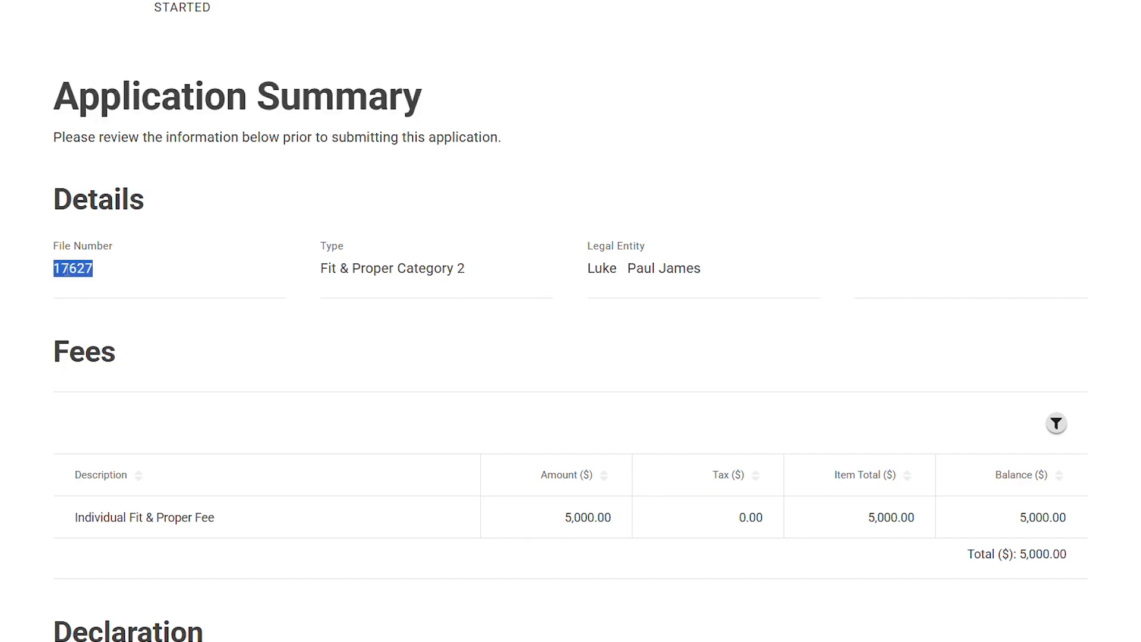
click(332, 272)
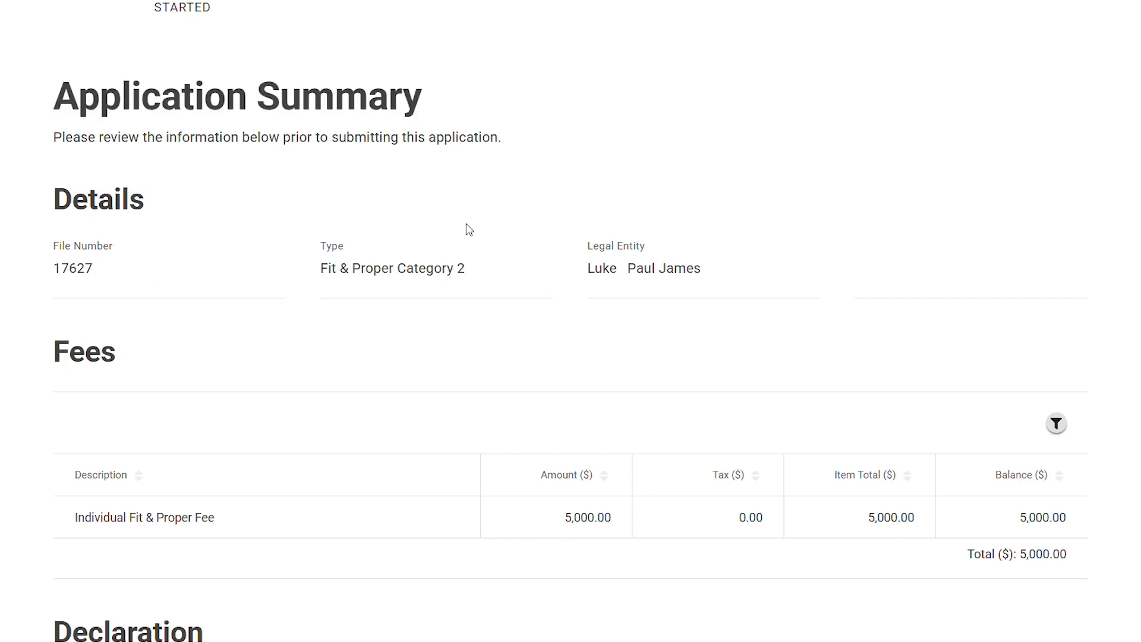
scroll(625, 272, down, 2)
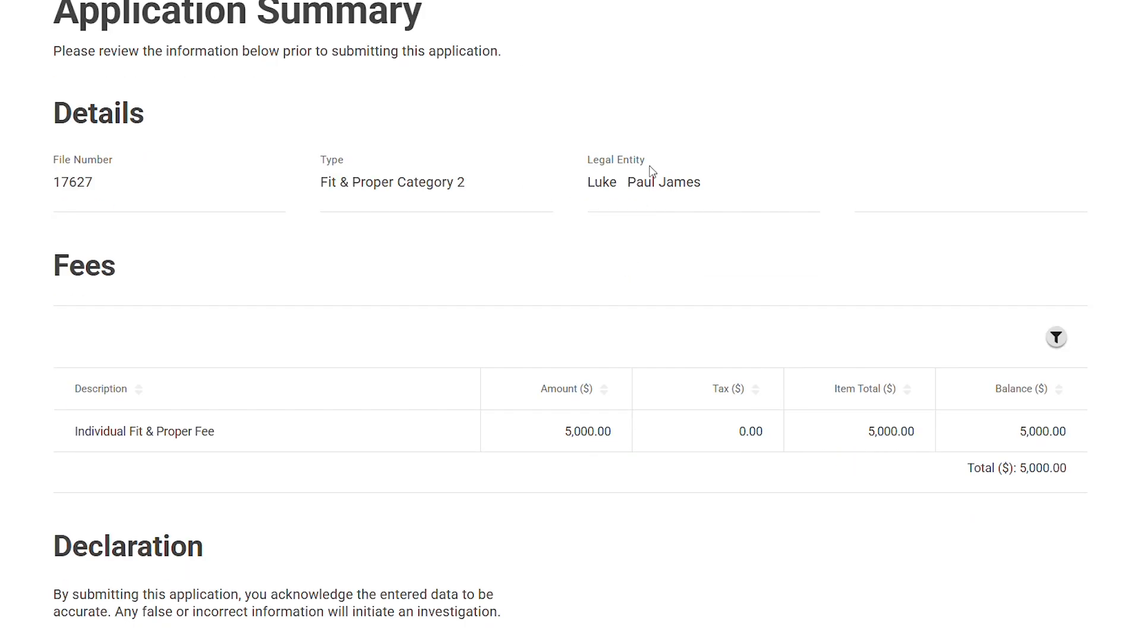
scroll(653, 171, down, 2)
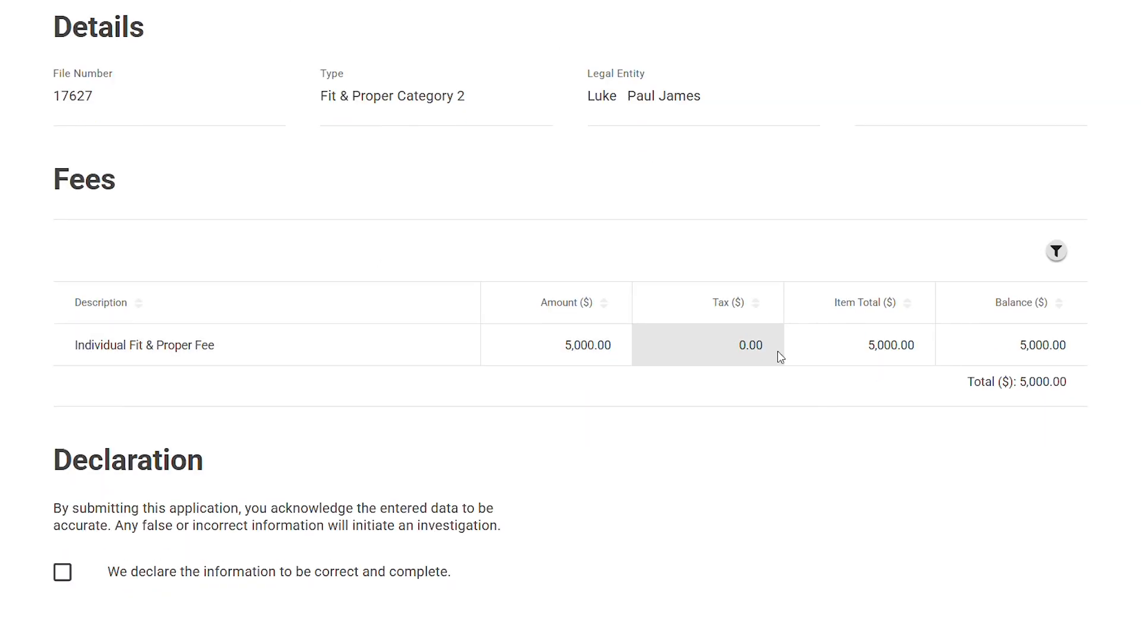
scroll(1053, 355, down, 4)
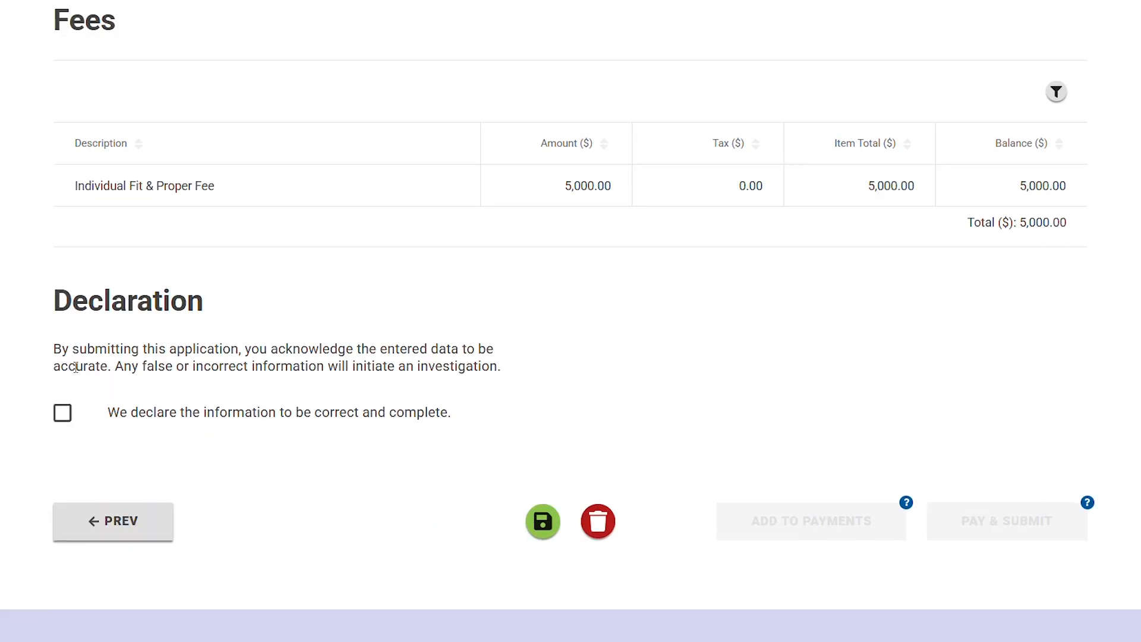
Declare the application information to be correct and complete, and save the application
click(60, 413)
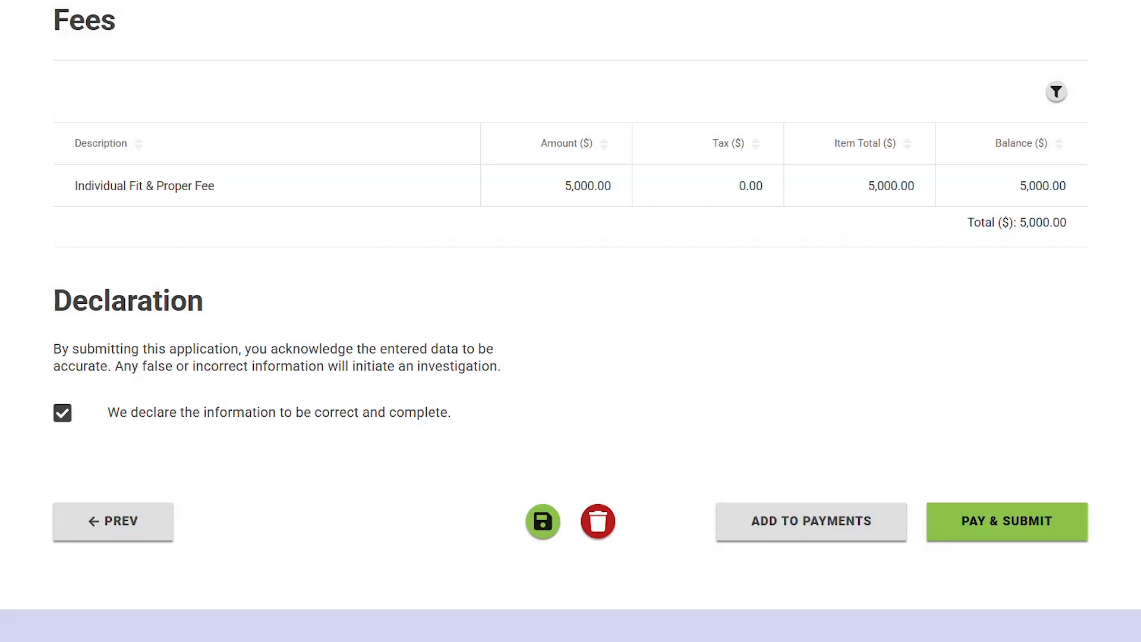
click(541, 522)
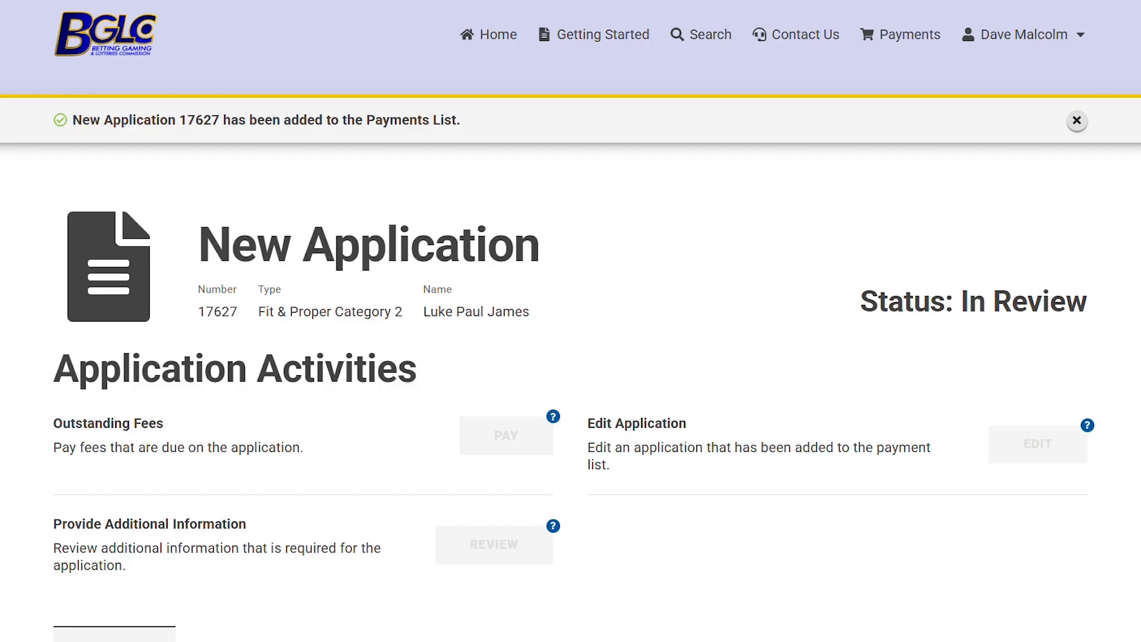
Review the submitted application's summary details and the answers to its questions
scroll(416, 282, down, 8)
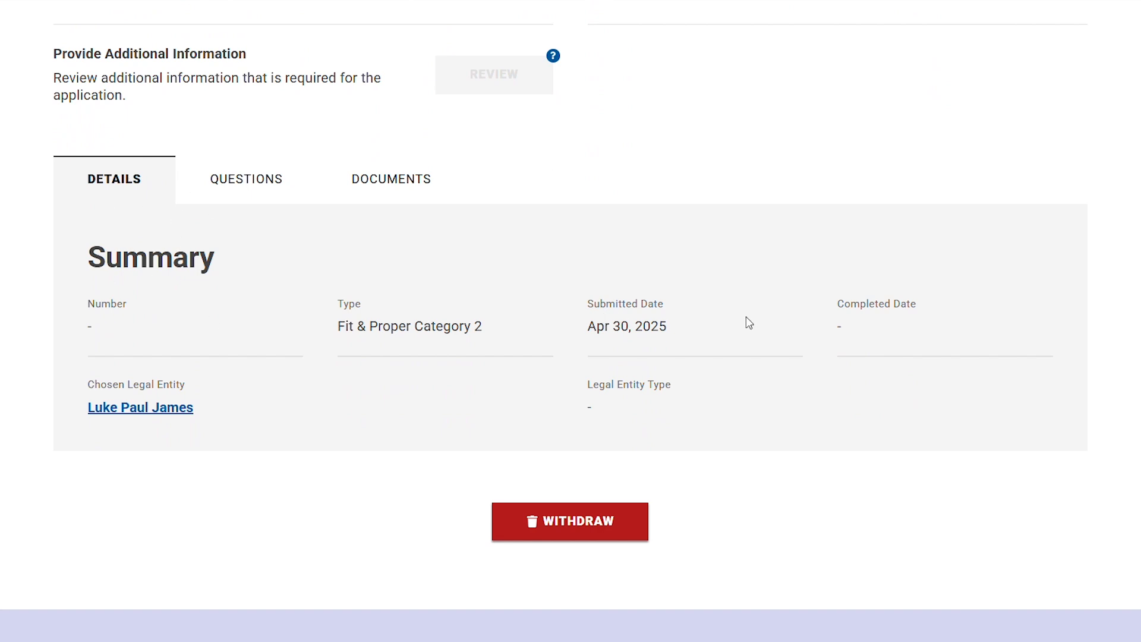
click(218, 185)
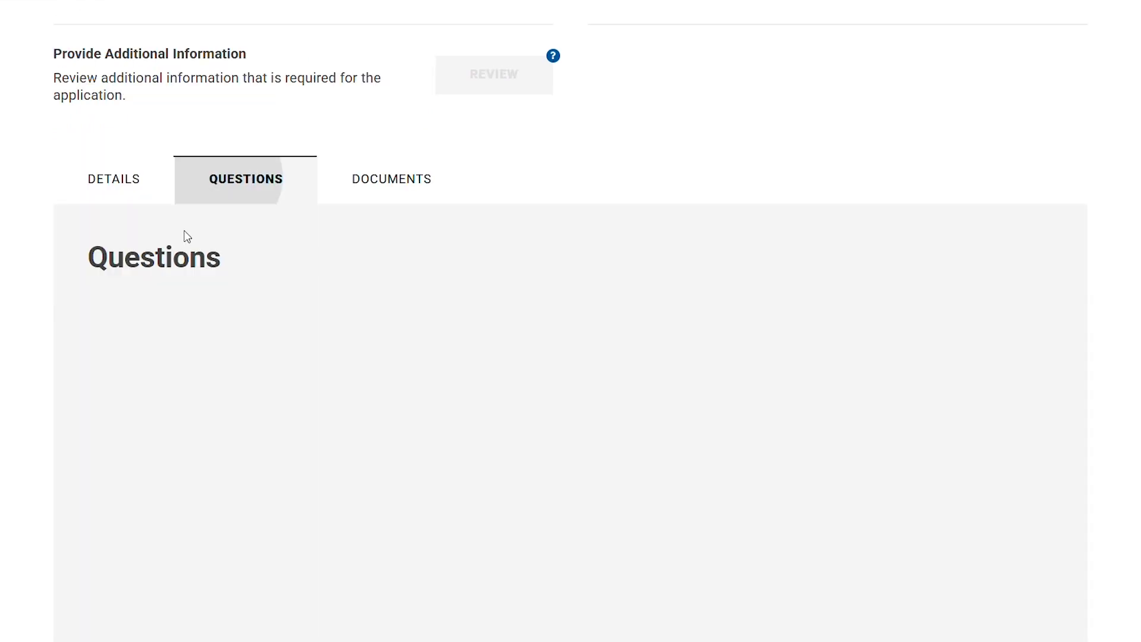
scroll(199, 219, down, 4)
scroll(190, 318, down, 15)
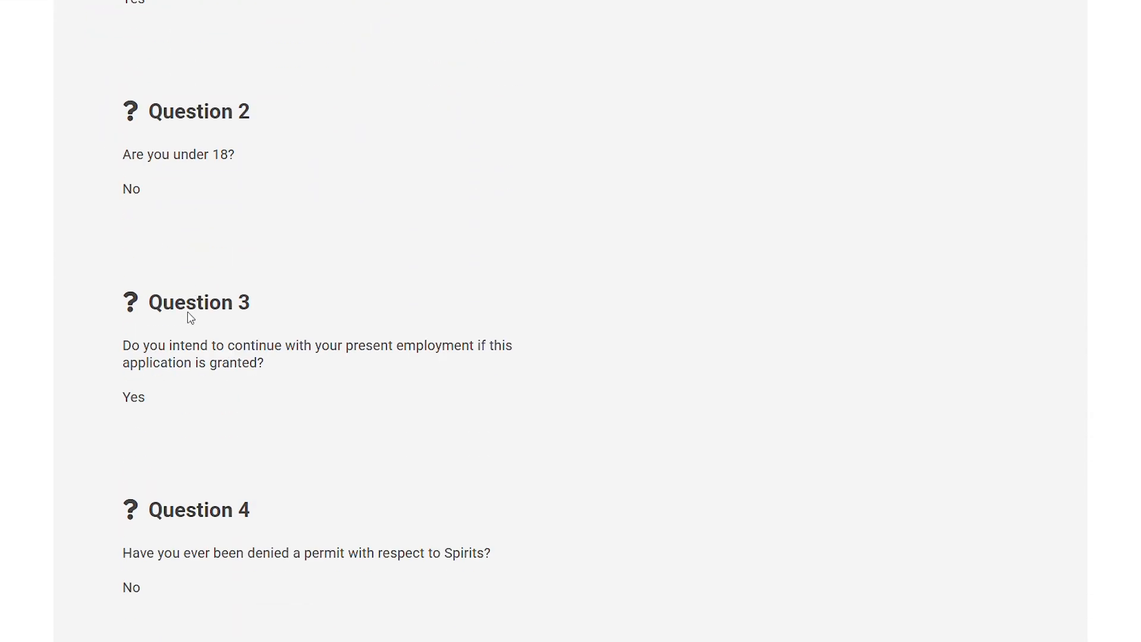
scroll(187, 311, down, 3)
scroll(187, 315, up, 5)
scroll(189, 312, up, 15)
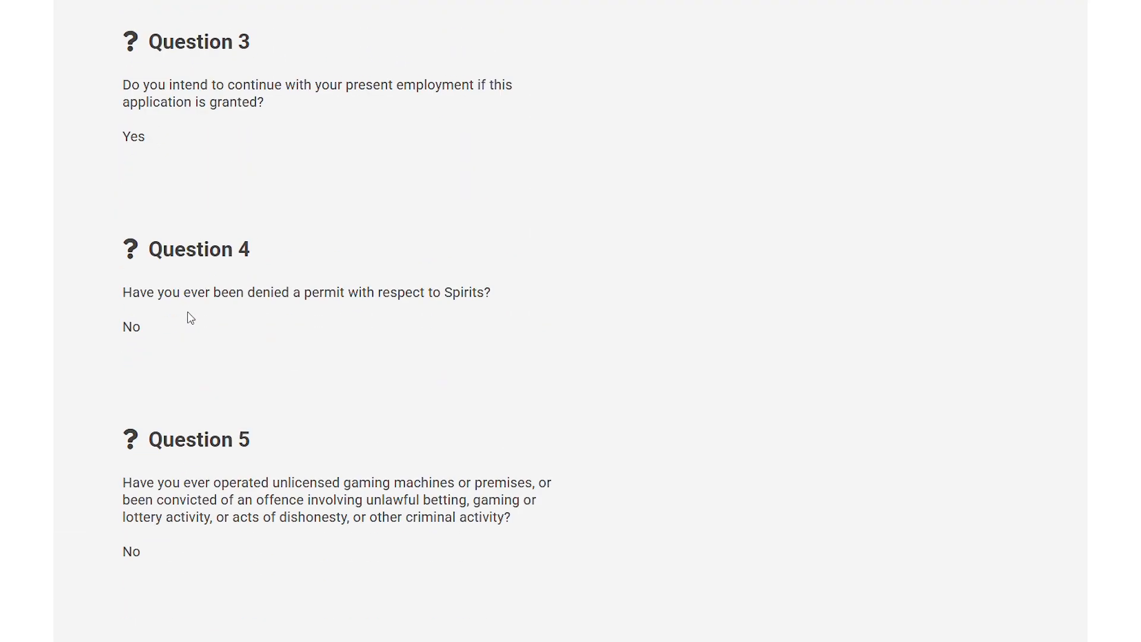
Review the submitted application's uploaded documents list and its Application Copy section
click(398, 269)
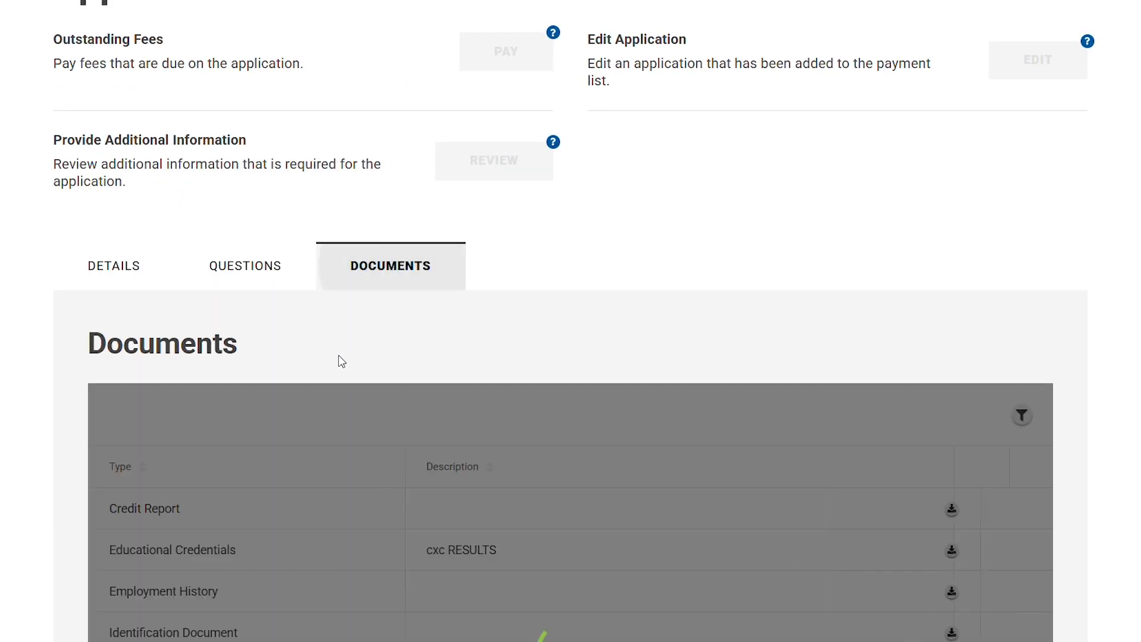
scroll(311, 382, down, 3)
scroll(340, 363, down, 1)
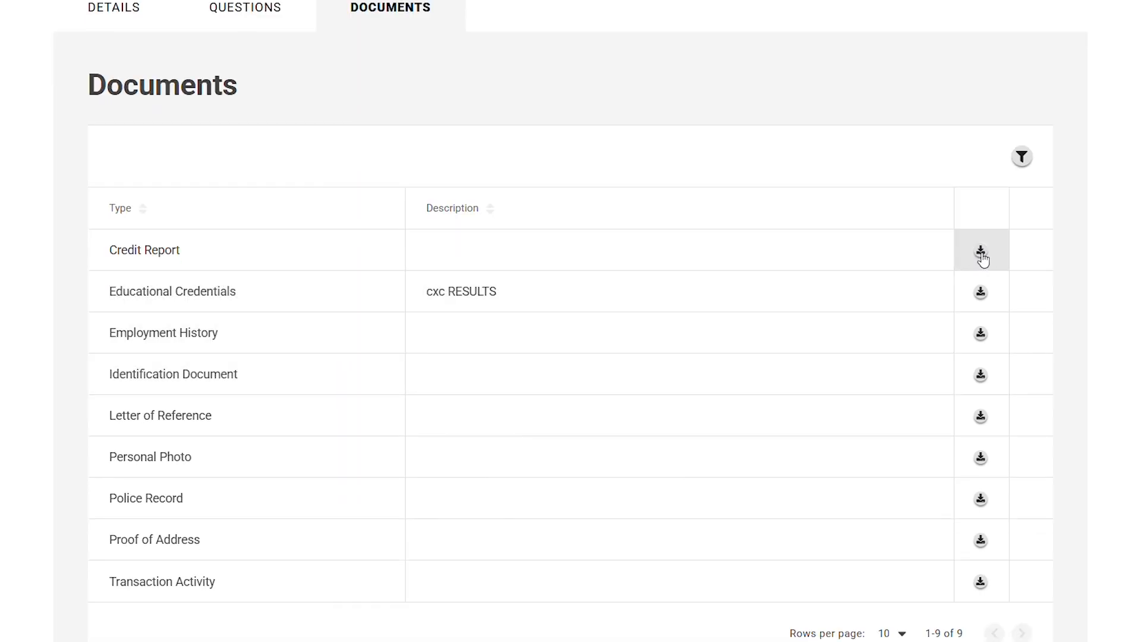
scroll(241, 416, down, 5)
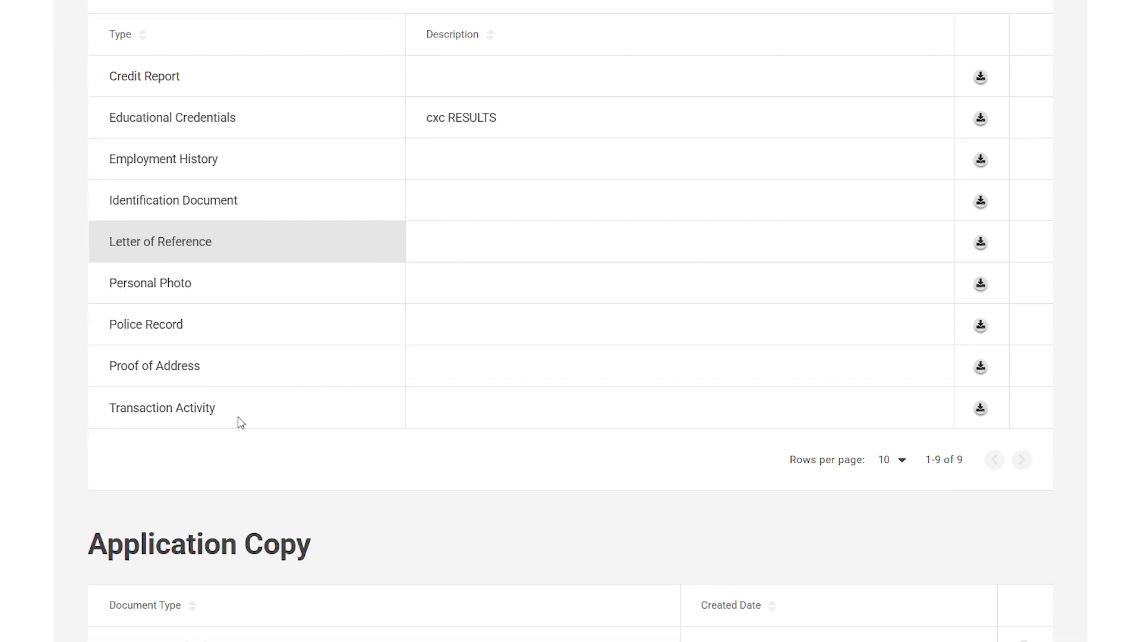
scroll(241, 421, down, 2)
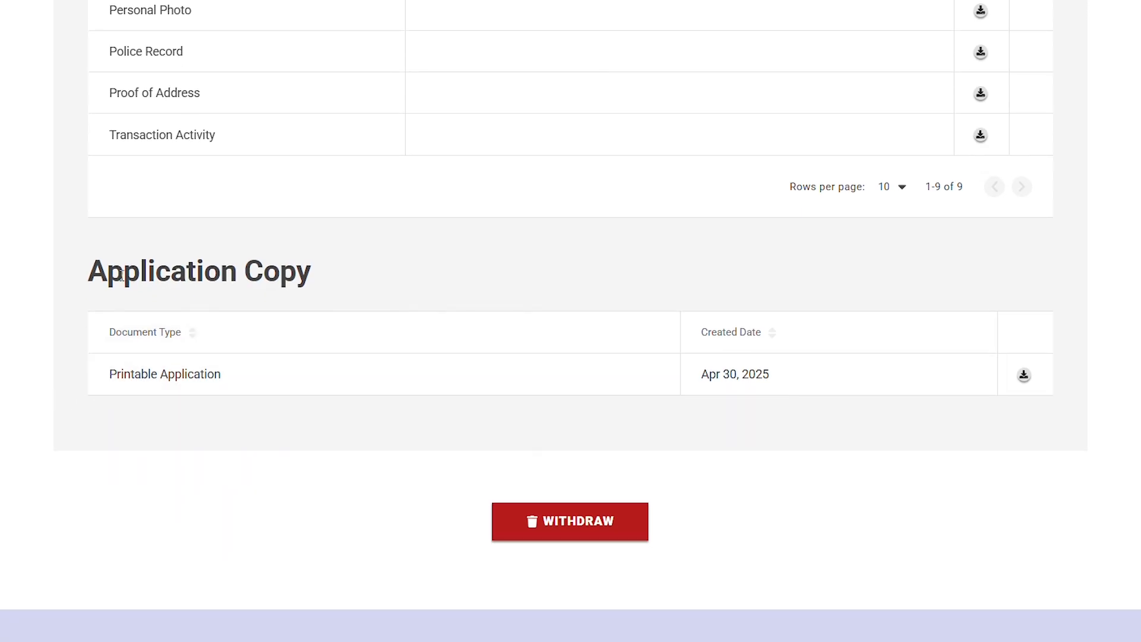
drag(82, 281, 316, 275)
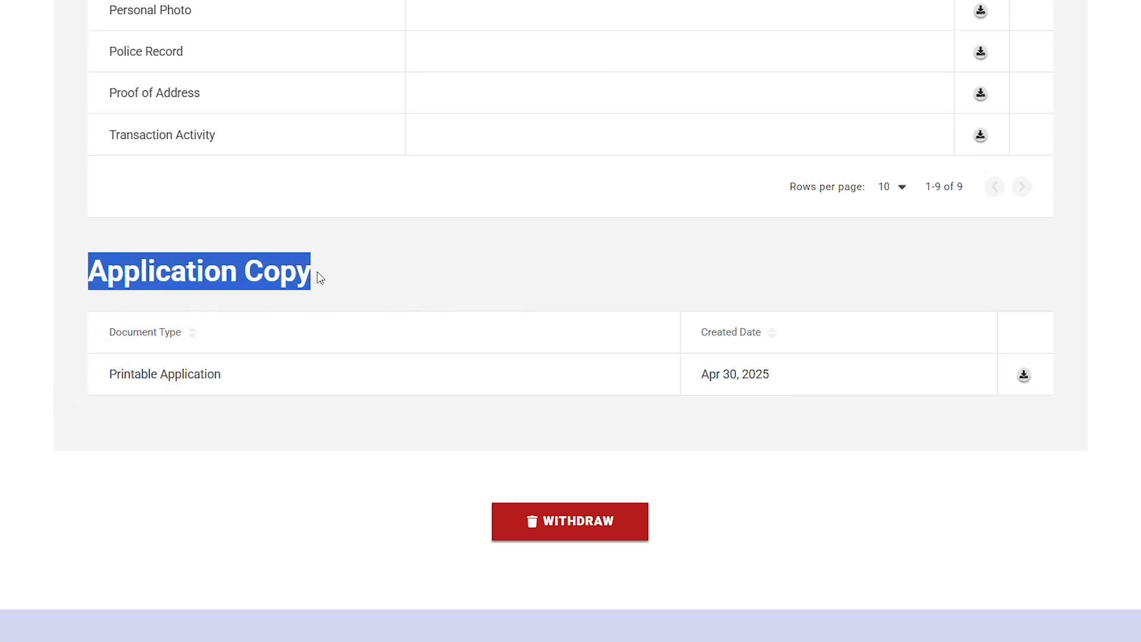
Open the Printable Application copy and examine its licence details, questions and third page
click(1024, 376)
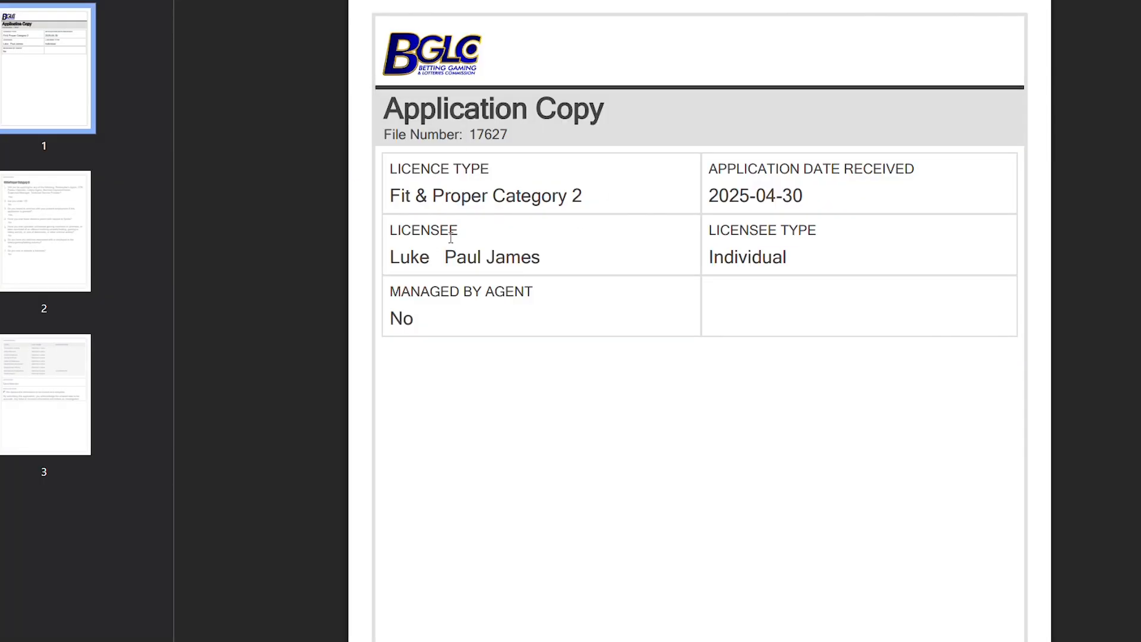
scroll(424, 272, down, 1)
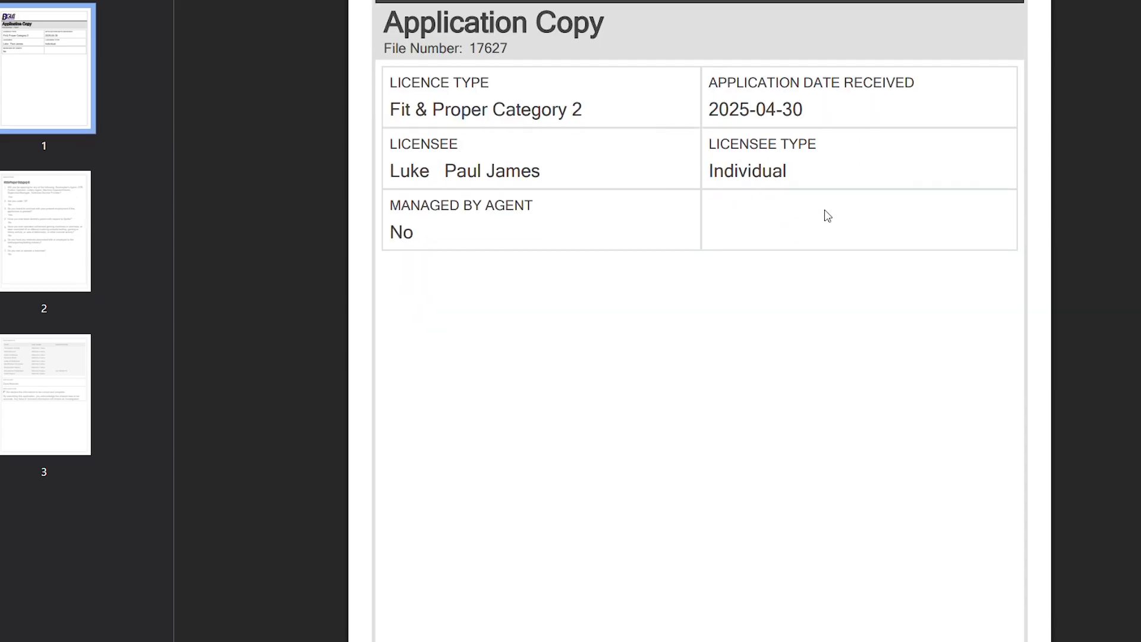
click(39, 236)
scroll(520, 303, down, 2)
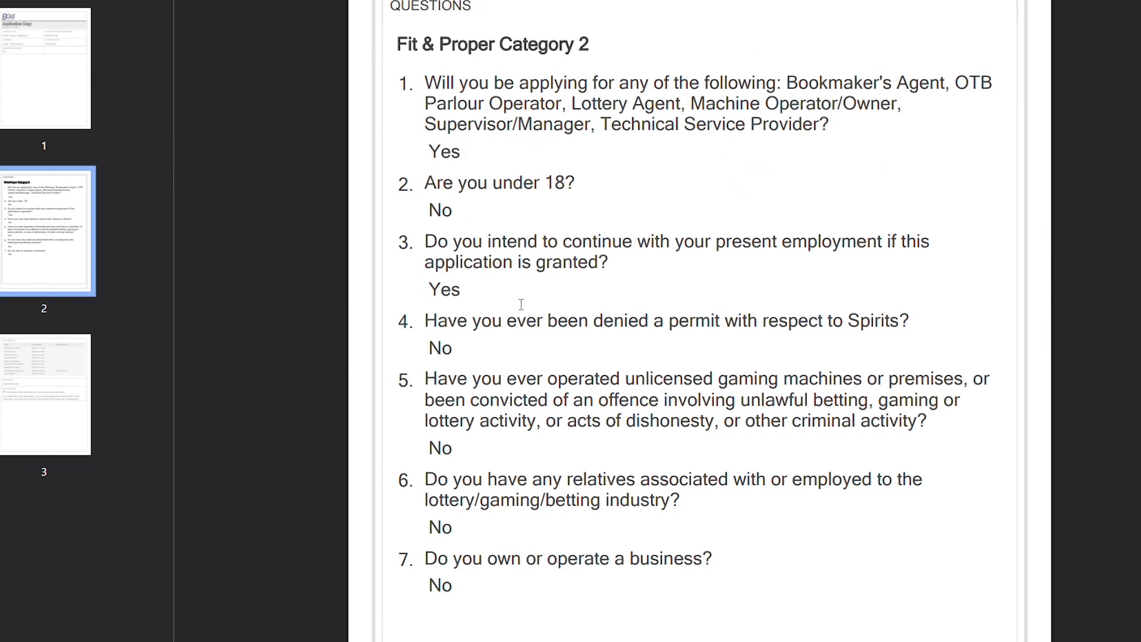
click(51, 395)
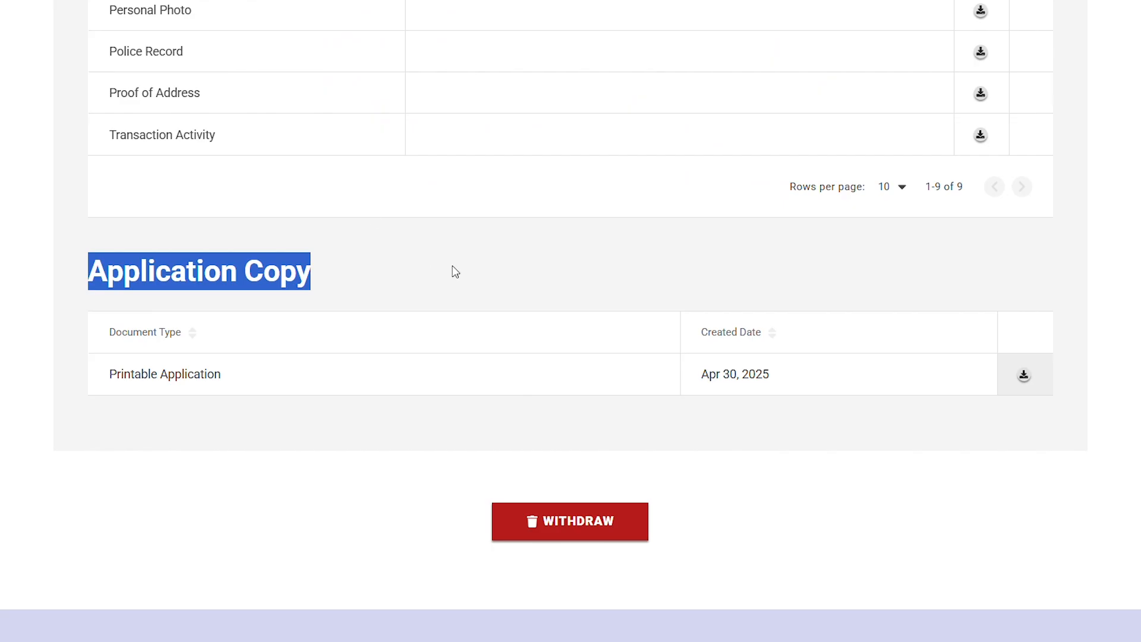
Return to the portal's home page and bring up the dashboard of required actions
click(504, 250)
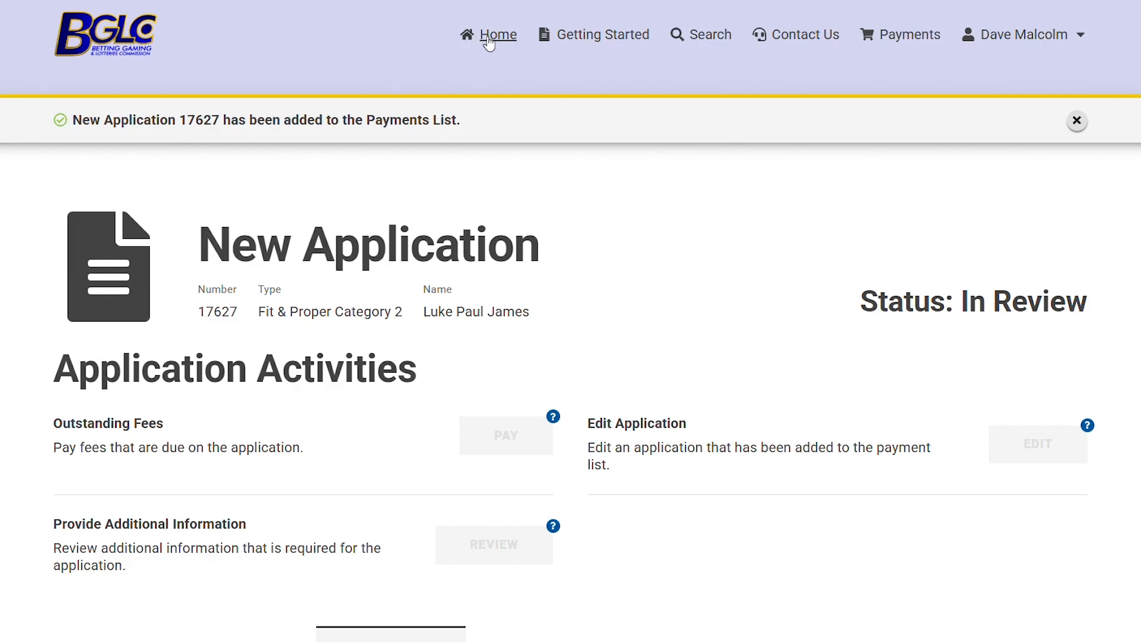
click(487, 35)
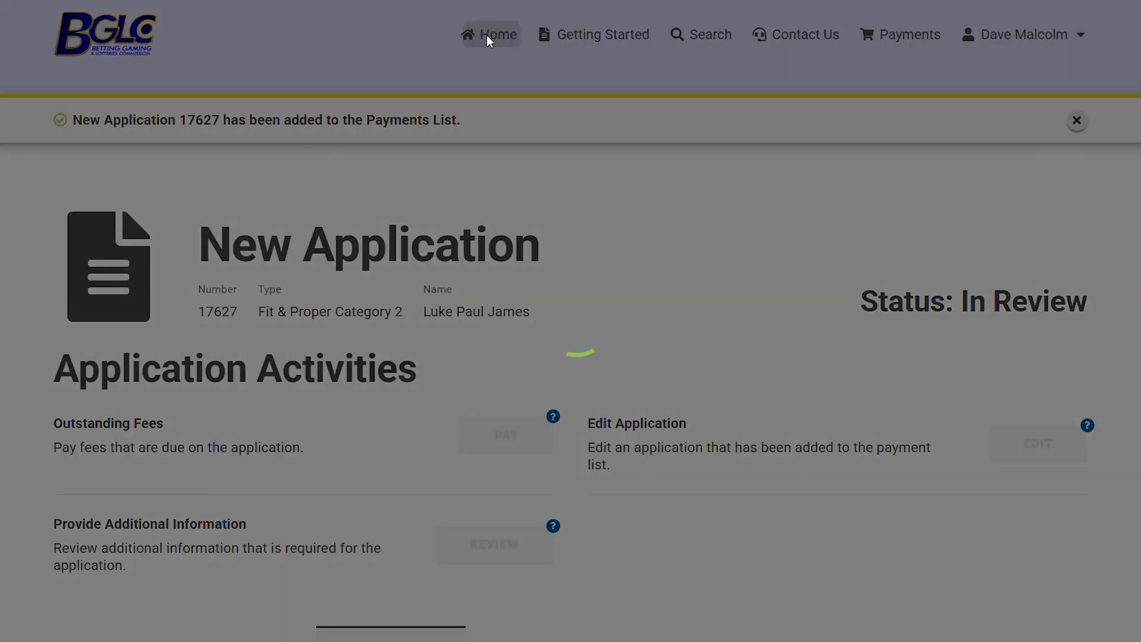
scroll(371, 269, down, 7)
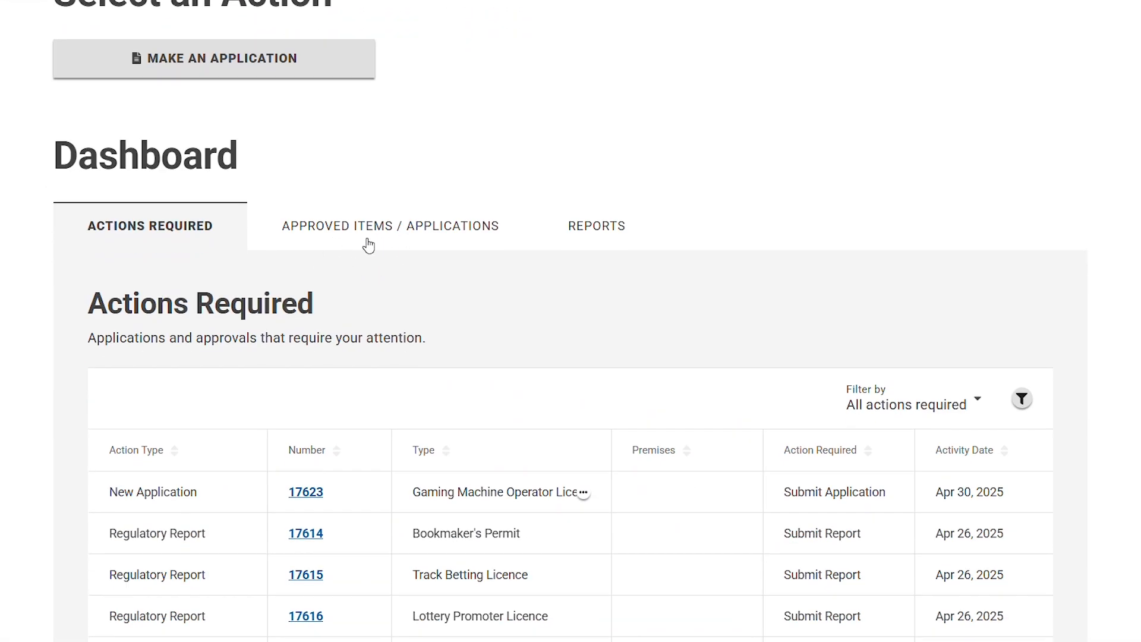
Bring up the dashboard's approved items and applications and review the Applications list with its statuses and activity dates
click(368, 245)
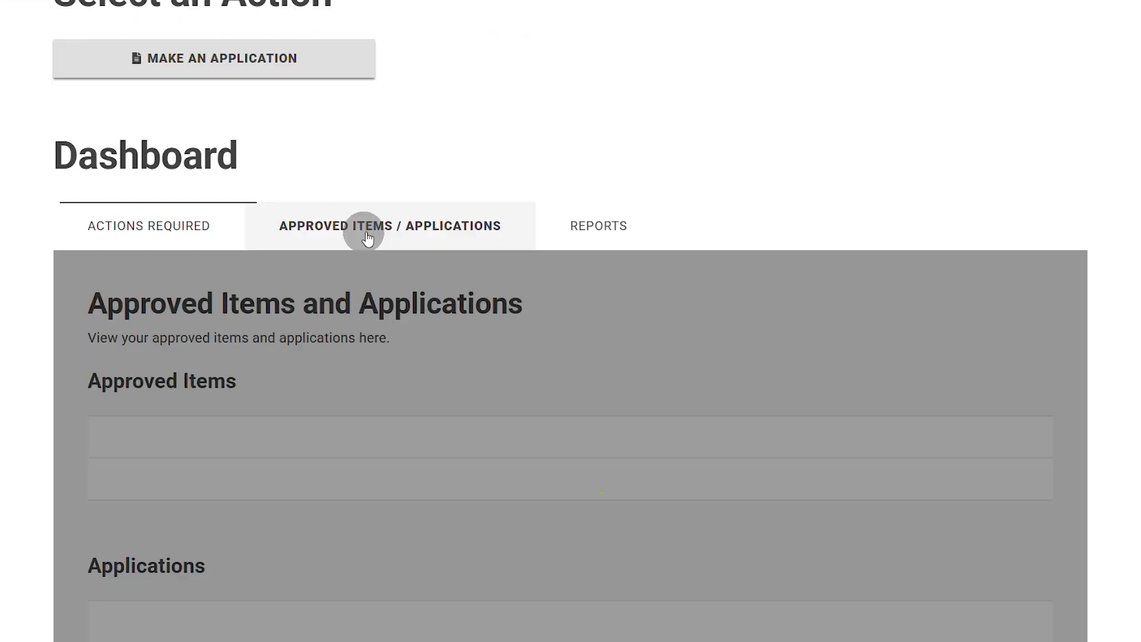
scroll(287, 276, down, 15)
scroll(290, 279, down, 2)
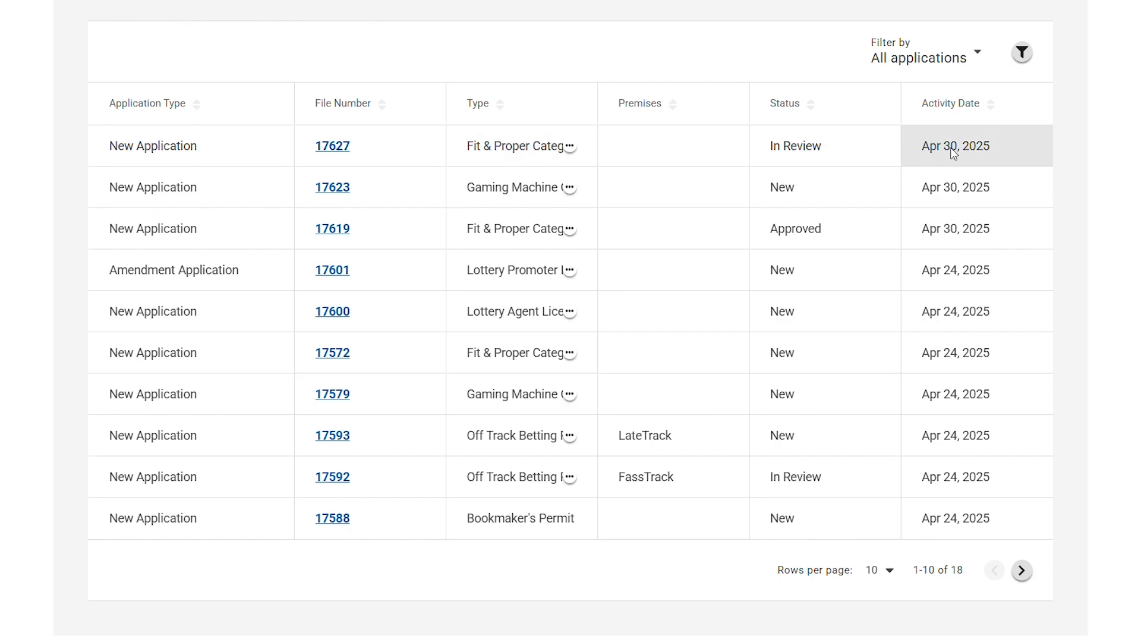
scroll(301, 153, up, 4)
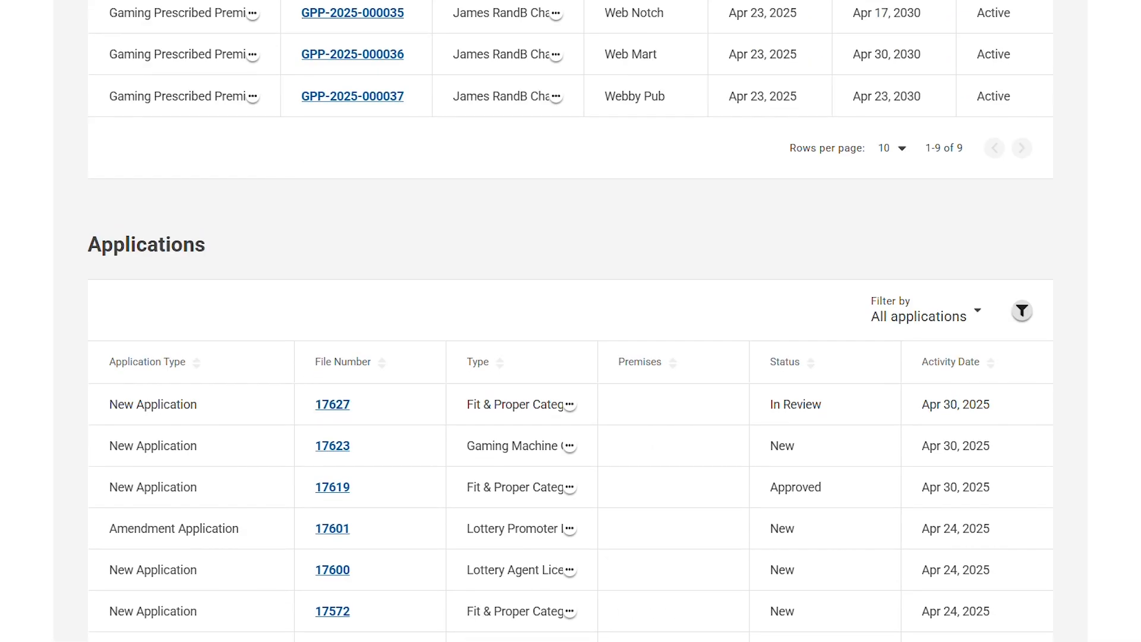
scroll(399, 223, up, 15)
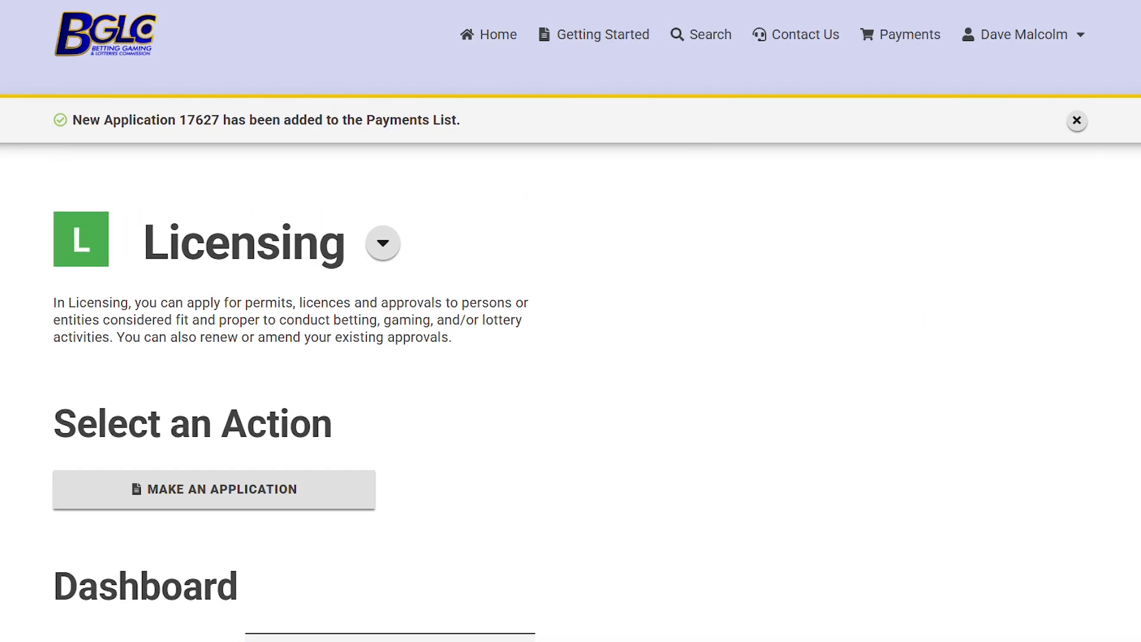
Open the first Fit & Proper Category 2 licence among the approved items and examine its Summary and Documents sections
scroll(454, 89, down, 7)
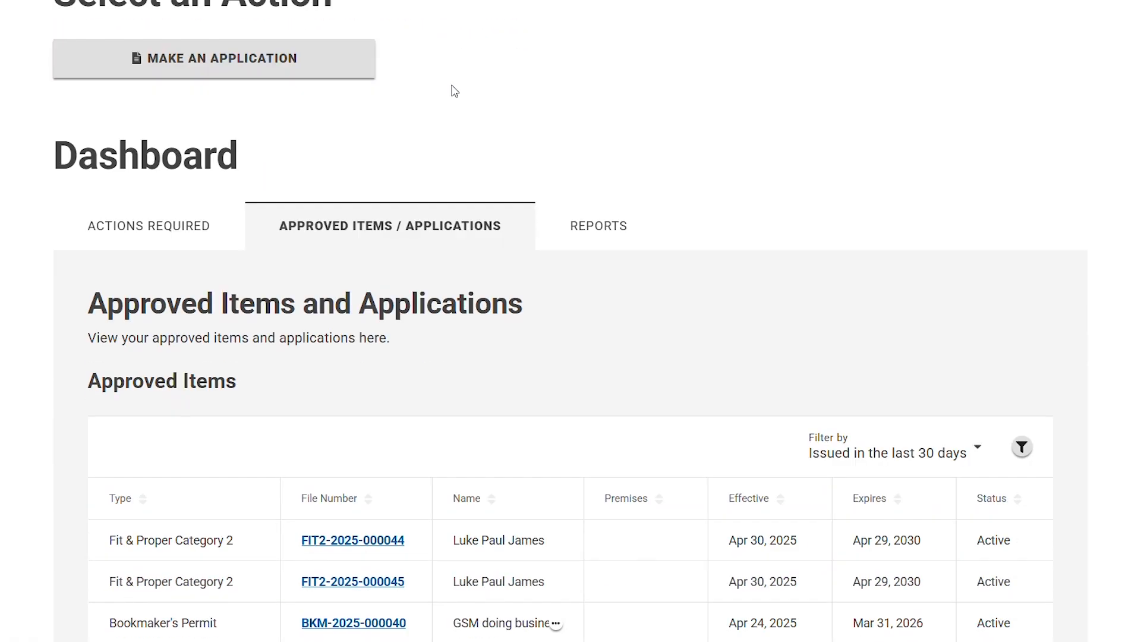
scroll(455, 91, down, 4)
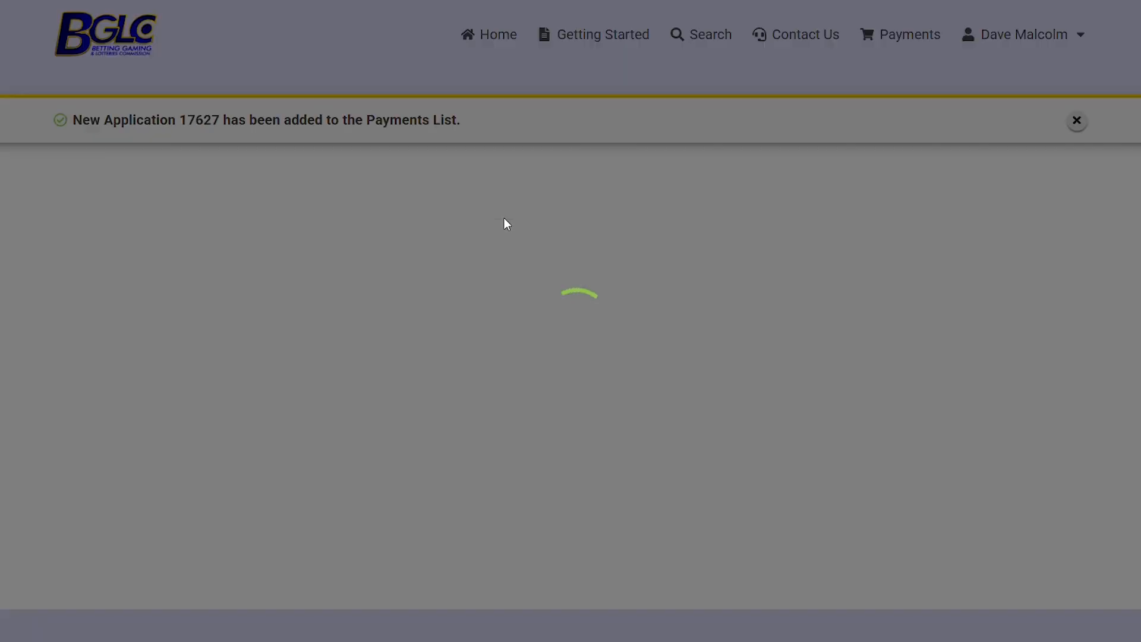
scroll(426, 258, down, 9)
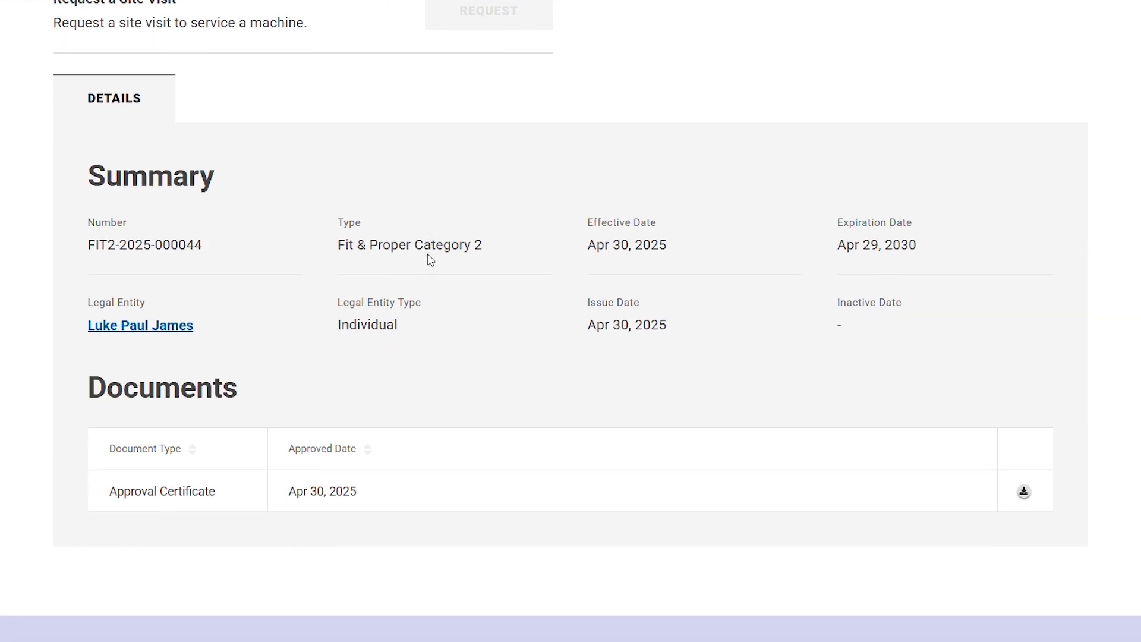